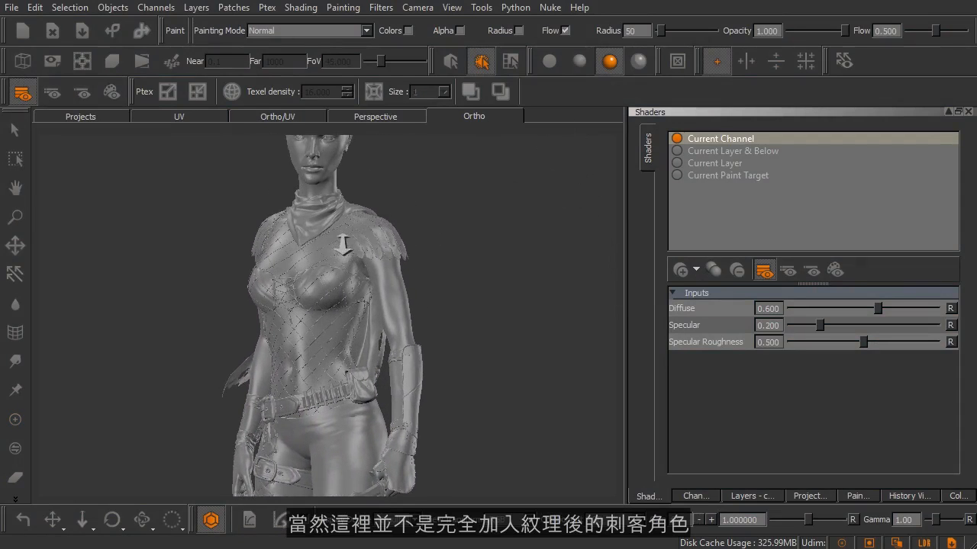
Step: Examine the character's head and face up close under full lighting from several angles
middle_click_drag(353, 219, 363, 309, "alt")
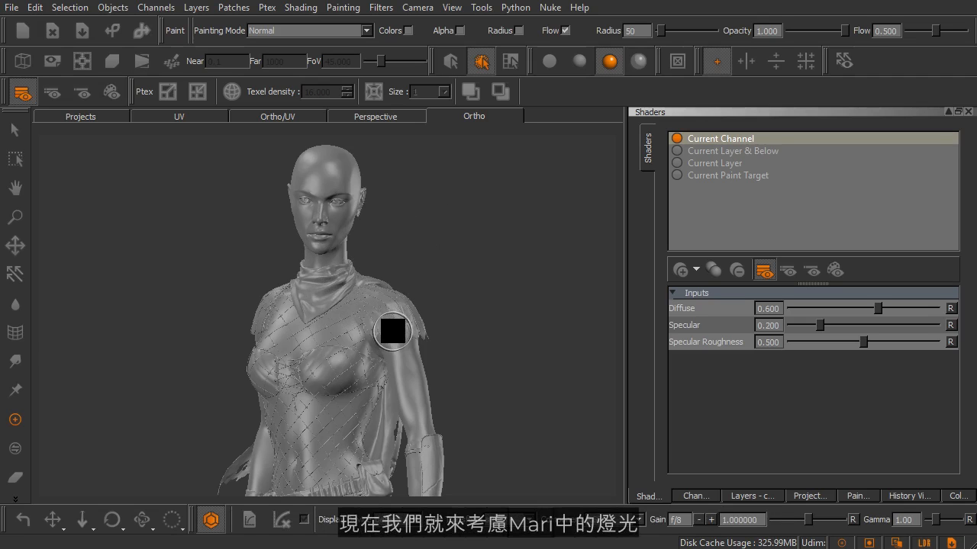
middle_click_drag(395, 315, 388, 357, "alt")
mouse_move(331, 274)
right_mouse_down("alt")
mouse_move(312, 242)
mouse_move(338, 272)
mouse_move(355, 257)
right_mouse_up("alt")
middle_click_drag(356, 258, 355, 288, "alt")
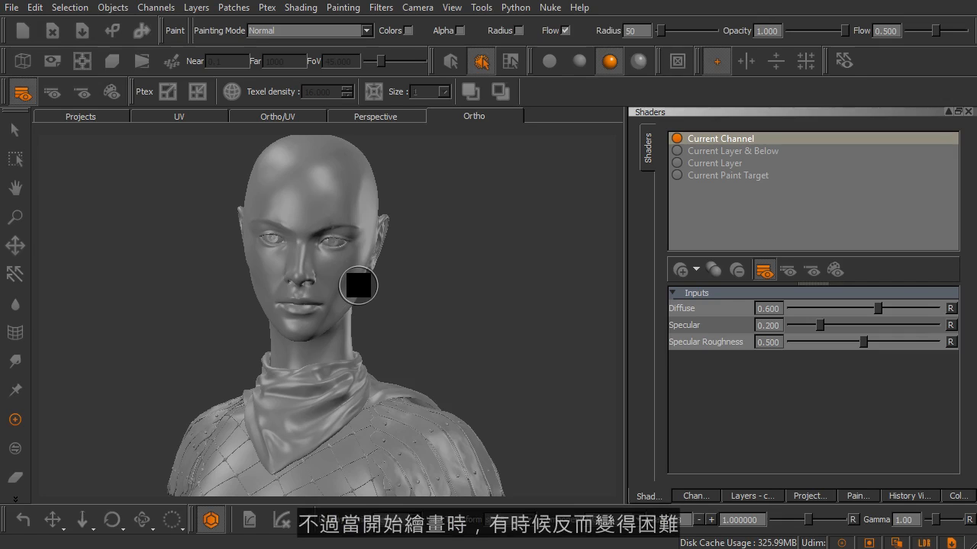
right_click_drag(341, 237, 368, 243, "alt")
middle_click_drag(366, 239, 353, 352, "alt")
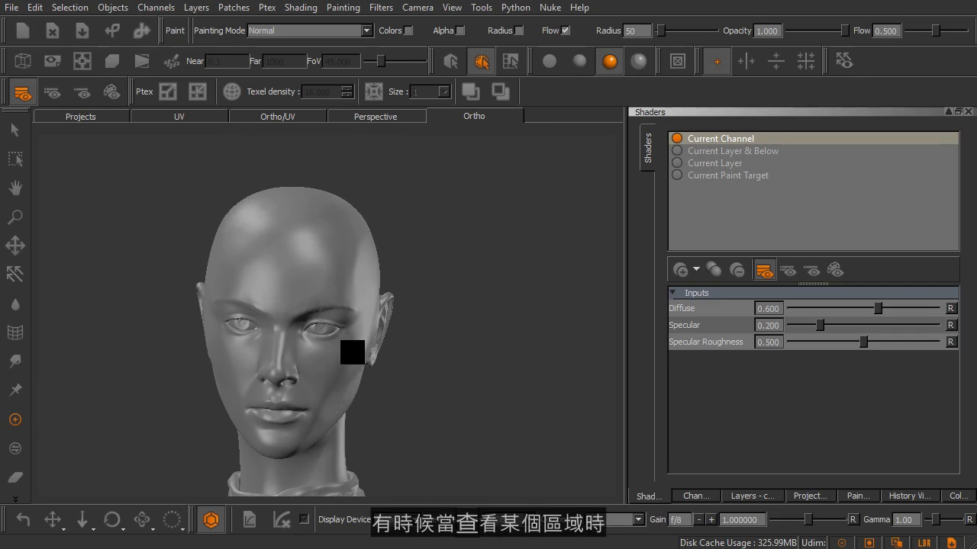
right_click_drag(290, 279, 316, 268, "alt")
middle_click_drag(316, 268, 322, 288, "alt")
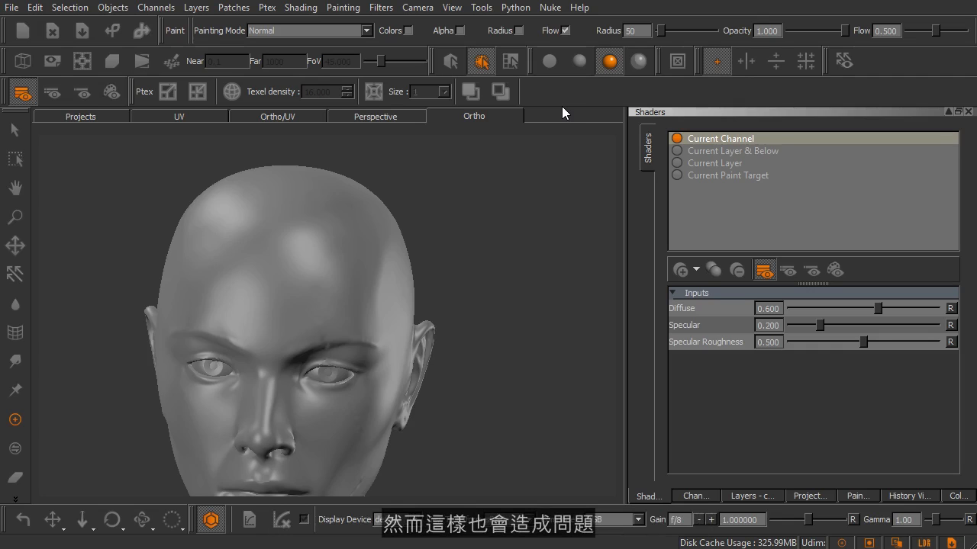
key("alt")
mouse_move(425, 307)
left_mouse_down("alt")
mouse_move(376, 299)
mouse_move(420, 286)
mouse_move(439, 300)
left_mouse_up("alt")
middle_click_drag(446, 371, 465, 289, "alt")
right_click_drag(465, 289, 437, 289, "alt")
mouse_move(437, 289)
left_mouse_down("alt")
mouse_move(423, 305)
mouse_move(423, 290)
mouse_move(444, 300)
mouse_move(394, 305)
left_mouse_up("alt")
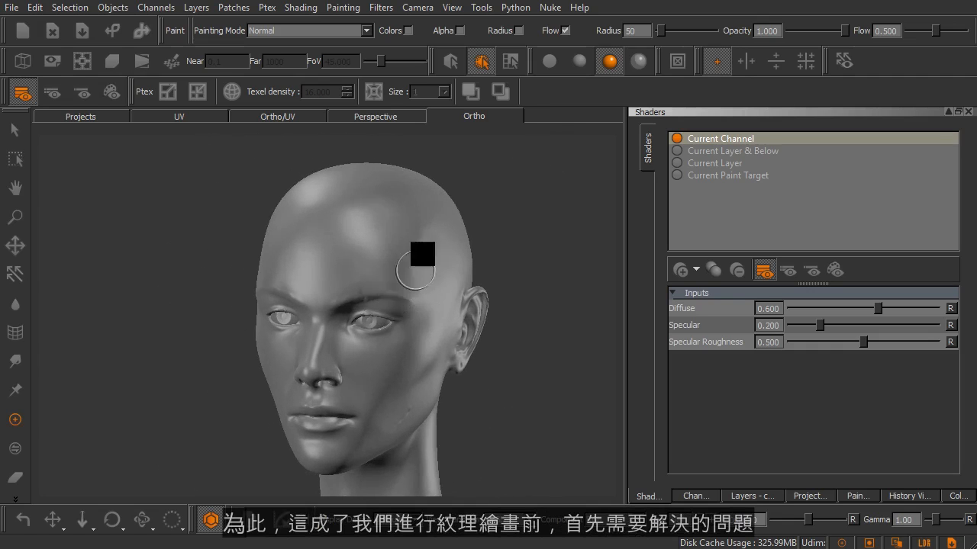
Step: Switch the main mesh lighting to basic and inspect the head's shading from different angles
left_click(584, 63)
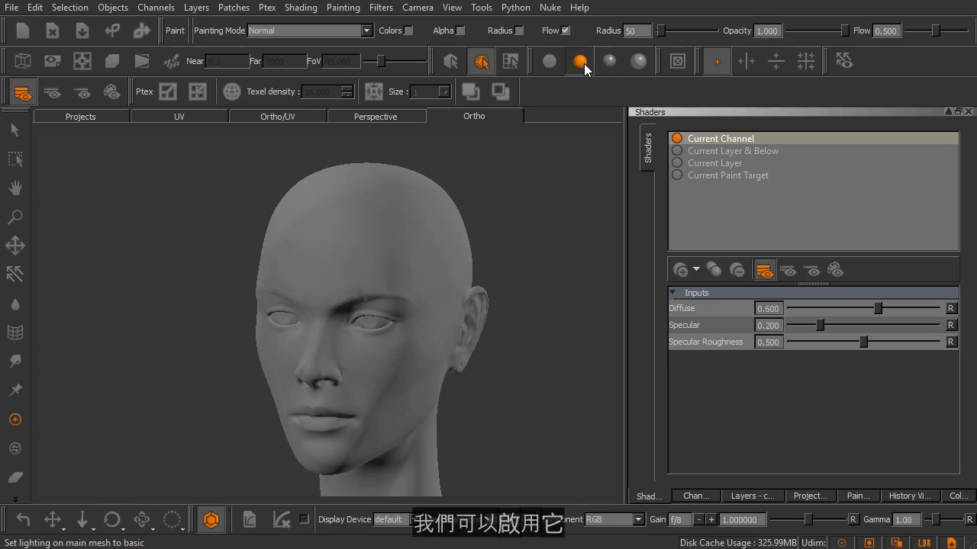
right_click_drag(425, 264, 501, 265, "alt")
middle_click_drag(501, 264, 456, 288, "alt")
mouse_move(453, 262)
left_mouse_down("alt")
mouse_move(374, 255)
mouse_move(524, 255)
mouse_move(451, 255)
left_mouse_up("alt")
right_click_drag(451, 255, 436, 290, "alt")
mouse_move(432, 338)
left_mouse_down("alt")
mouse_move(452, 270)
mouse_move(445, 321)
left_mouse_up("alt")
key("p")
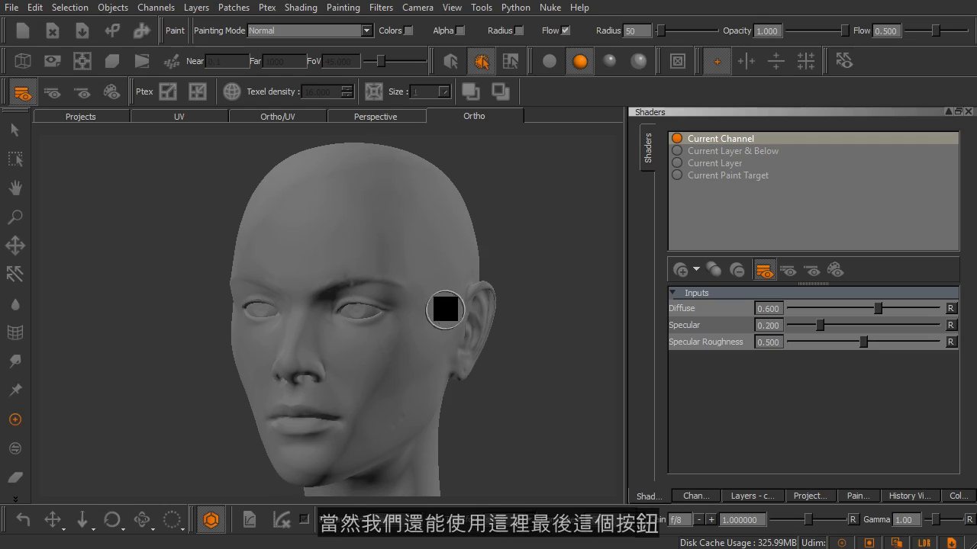
Step: Set the main mesh lighting to flat and view the head from its other side
left_click(549, 61)
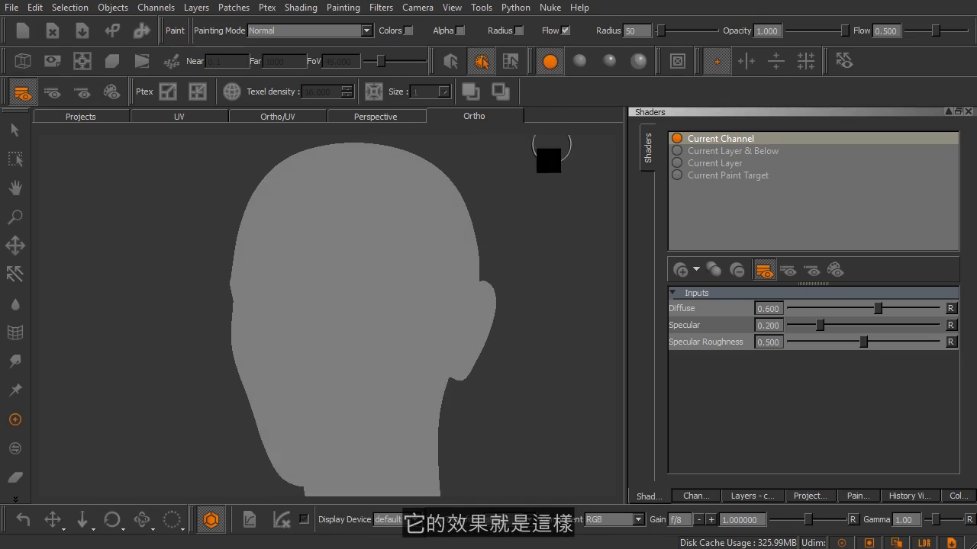
mouse_move(470, 299)
left_mouse_down("alt")
mouse_move(523, 308)
mouse_move(555, 300)
mouse_move(449, 309)
left_mouse_up("alt")
mouse_move(373, 316)
left_mouse_down("ctrl")
mouse_move(489, 307)
mouse_move(382, 312)
mouse_move(396, 299)
mouse_move(371, 298)
mouse_move(465, 299)
mouse_move(421, 301)
left_mouse_up("ctrl")
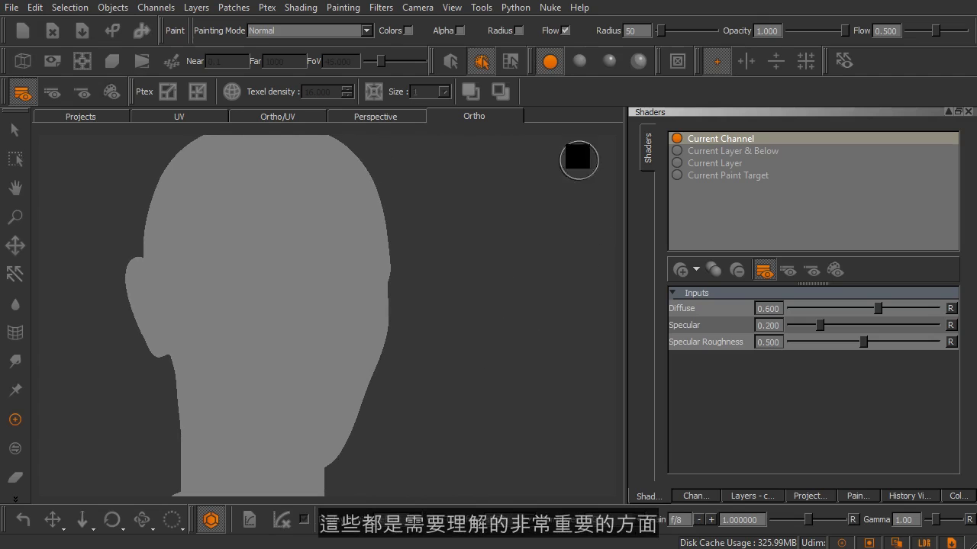
Step: Compare basic lighting on the head, and set the main mesh lighting back to full
left_click(578, 61)
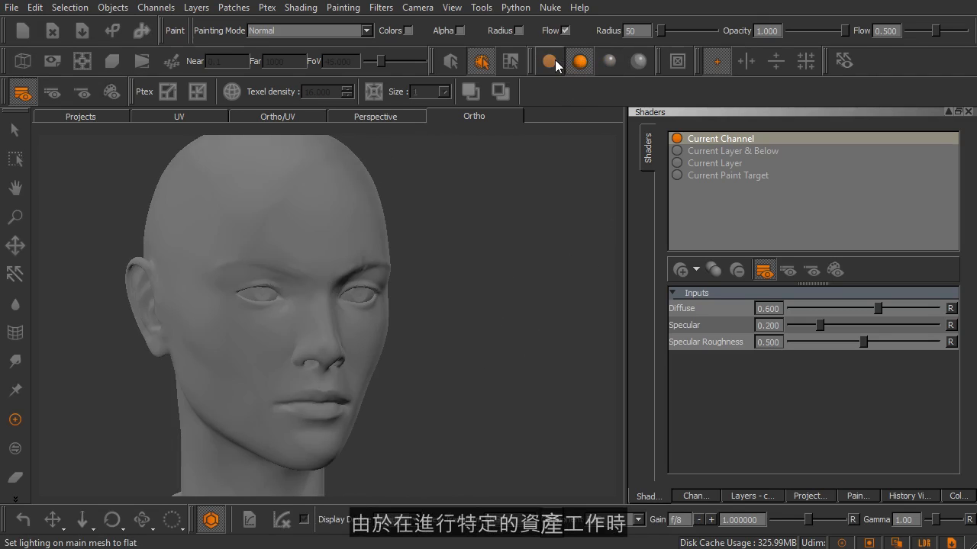
left_click(606, 61)
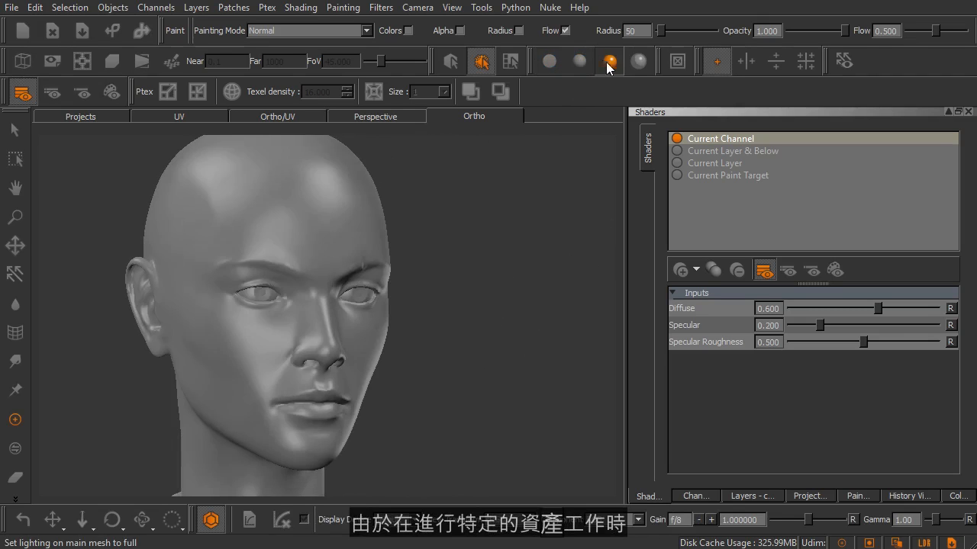
middle_click_drag(497, 311, 475, 305)
right_click_drag(475, 305, 438, 305)
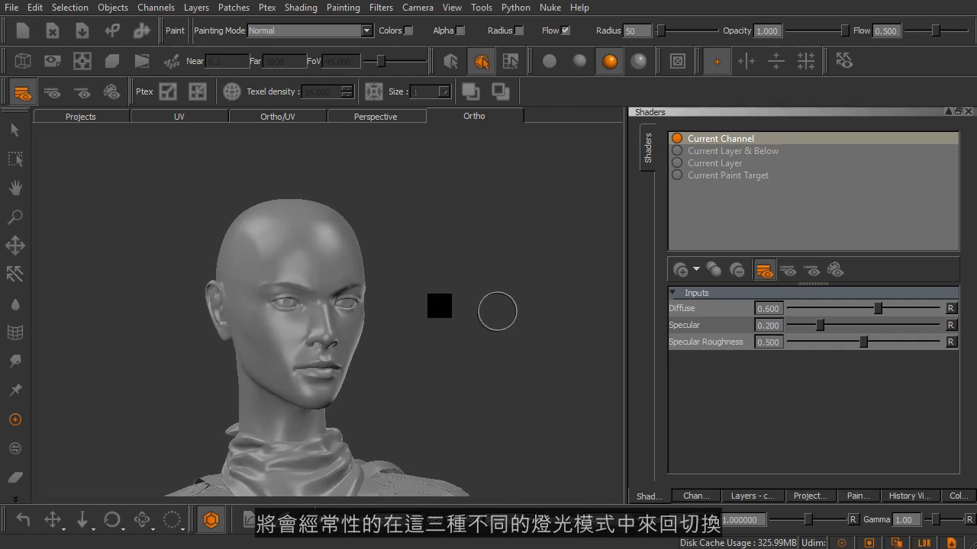
Step: Examine where the scarf meets the chest and shoulder armour for cast shadows, and locate the lighting shadows toggle
mouse_move(430, 384)
middle_mouse_down()
mouse_move(445, 344)
mouse_move(464, 328)
mouse_move(464, 257)
middle_mouse_up()
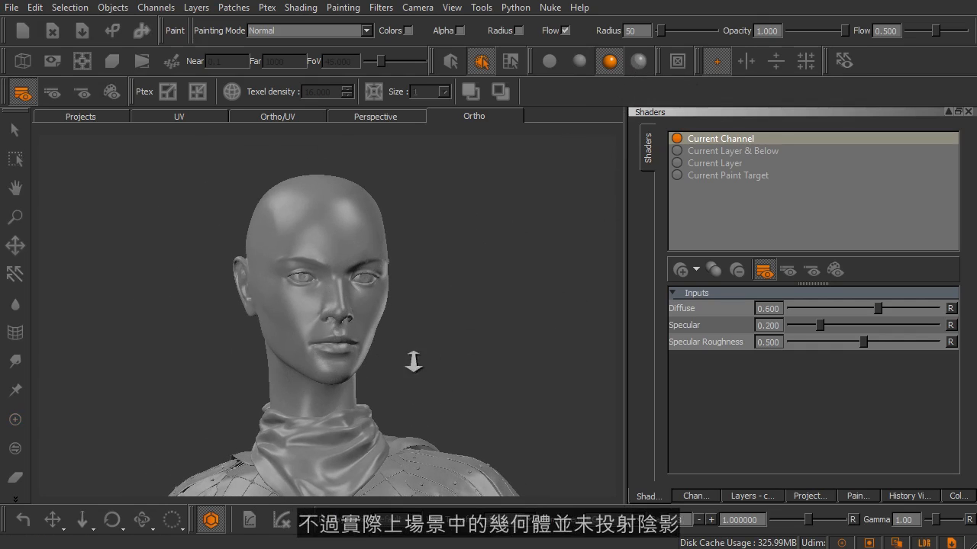
right_click_drag(413, 361, 374, 372, "alt")
middle_click_drag(373, 372, 371, 312, "alt")
left_click_drag(434, 320, 401, 320, "alt")
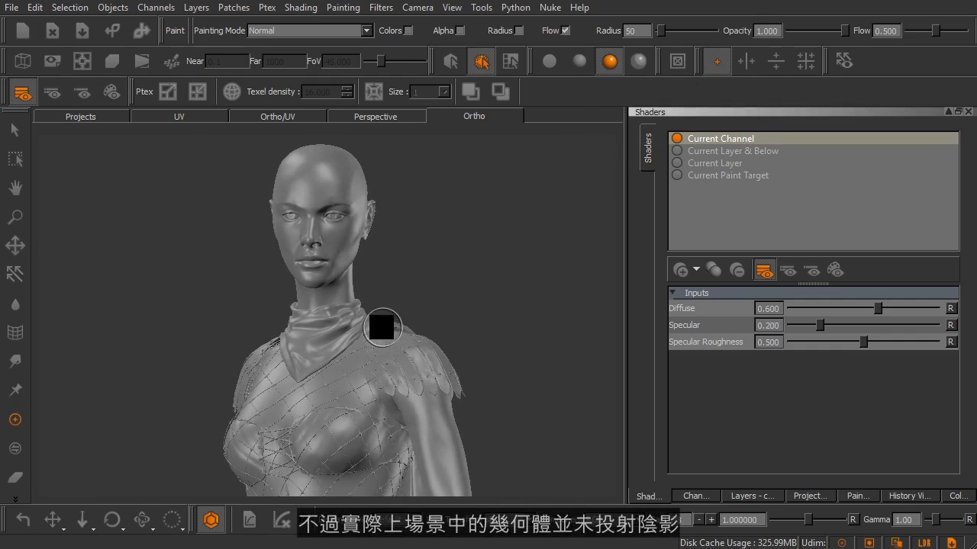
right_click_drag(349, 327, 444, 375, "alt")
mouse_move(444, 374)
middle_mouse_down("alt")
mouse_move(371, 321)
mouse_move(382, 323)
middle_mouse_up("alt")
left_click_drag(381, 322, 360, 321, "alt")
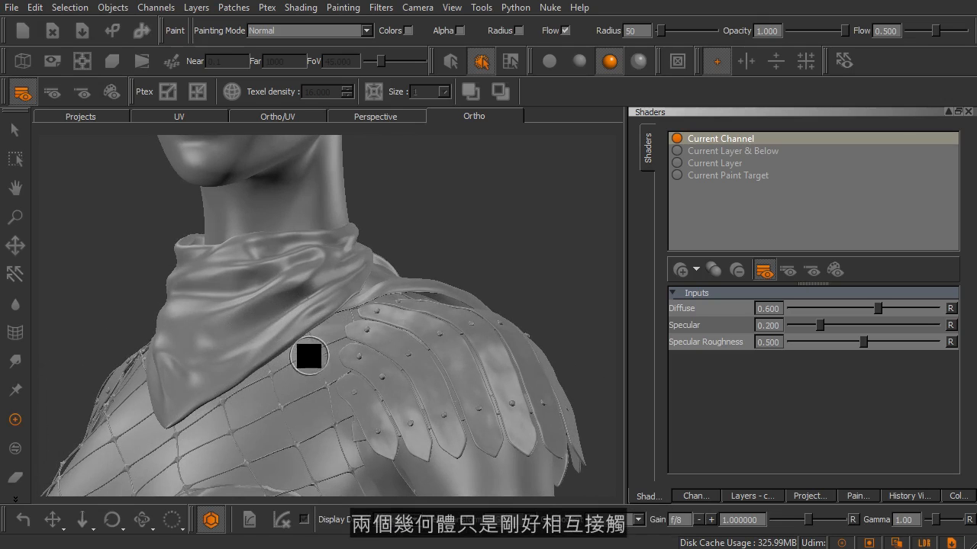
middle_click_drag(310, 366, 374, 343)
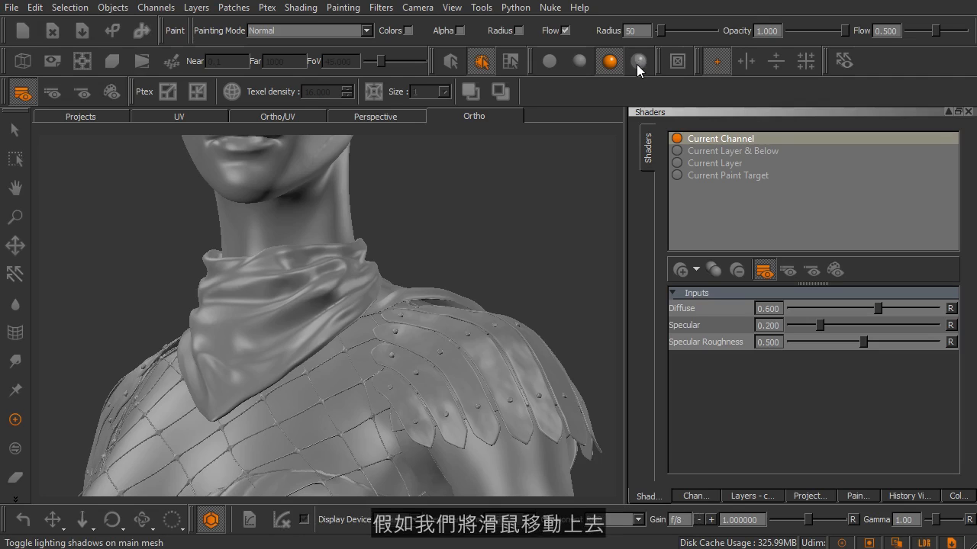
mouse_move(640, 69)
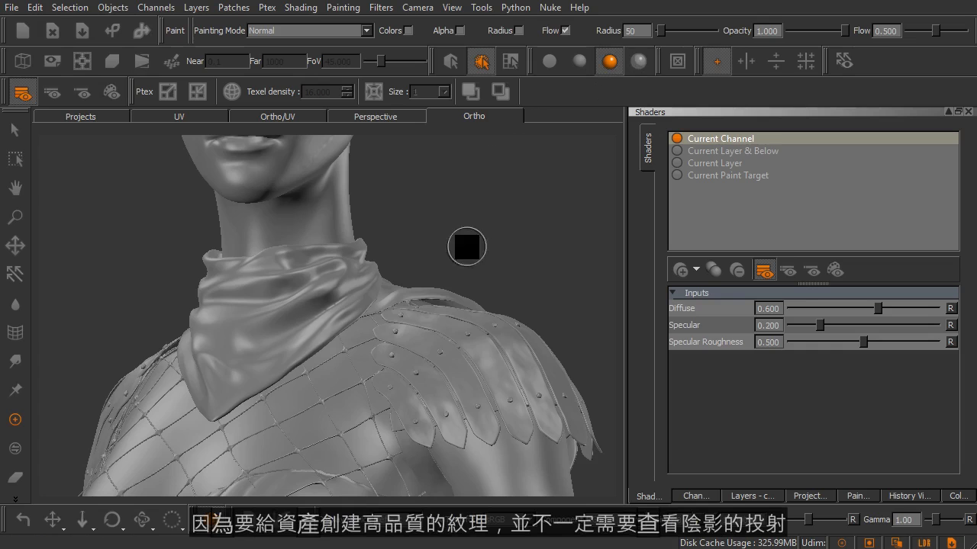
Step: Inspect the default lighting on the character's upper body from the front, side and back
scroll(435, 257, "down", 3)
middle_click_drag(418, 256, 412, 298, "alt")
right_click_drag(438, 265, 415, 262, "alt")
middle_click_drag(399, 255, 419, 291, "alt")
right_click_drag(453, 270, 436, 270, "alt")
middle_click_drag(435, 271, 448, 256, "alt")
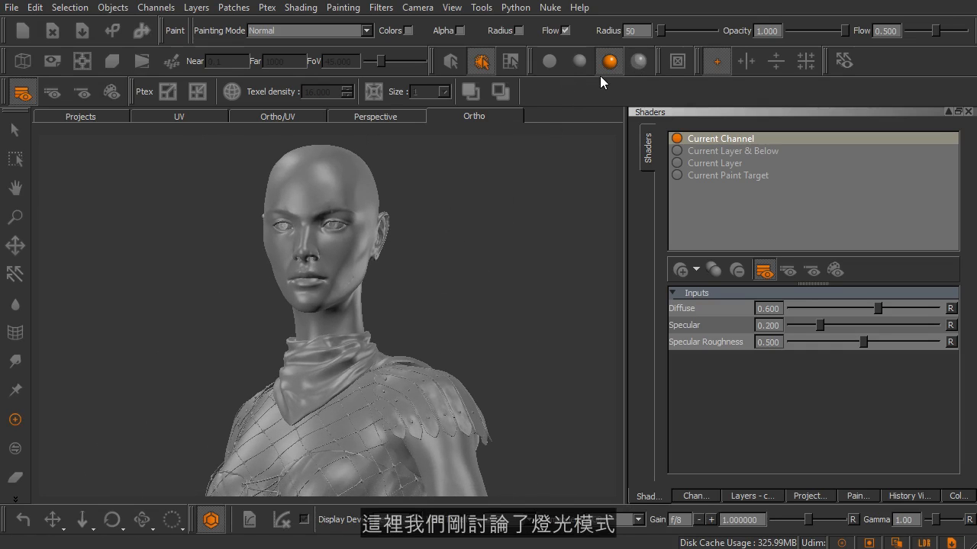
mouse_move(458, 229)
left_mouse_down("alt")
mouse_move(405, 237)
mouse_move(349, 168)
mouse_move(312, 227)
mouse_move(456, 229)
left_mouse_up("alt")
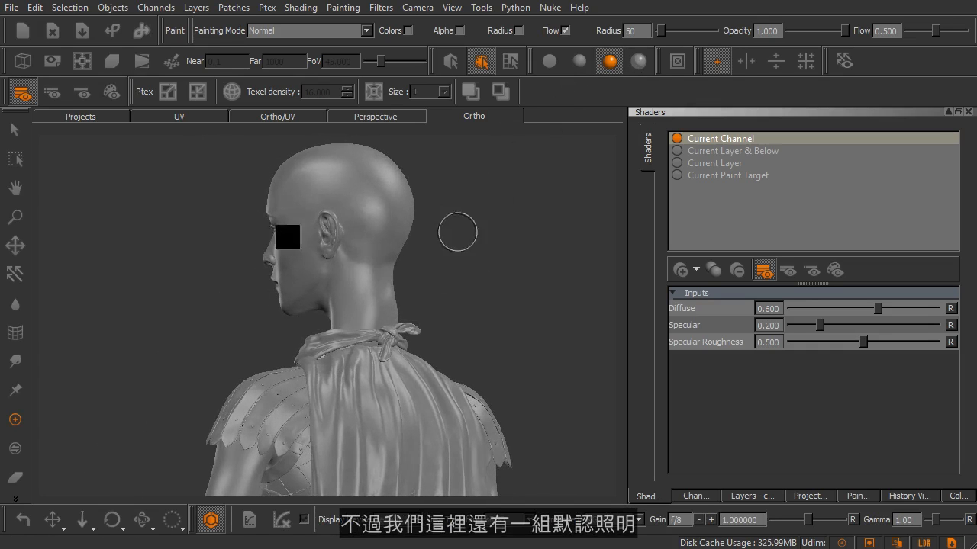
left_click_drag(420, 257, 318, 255, "alt")
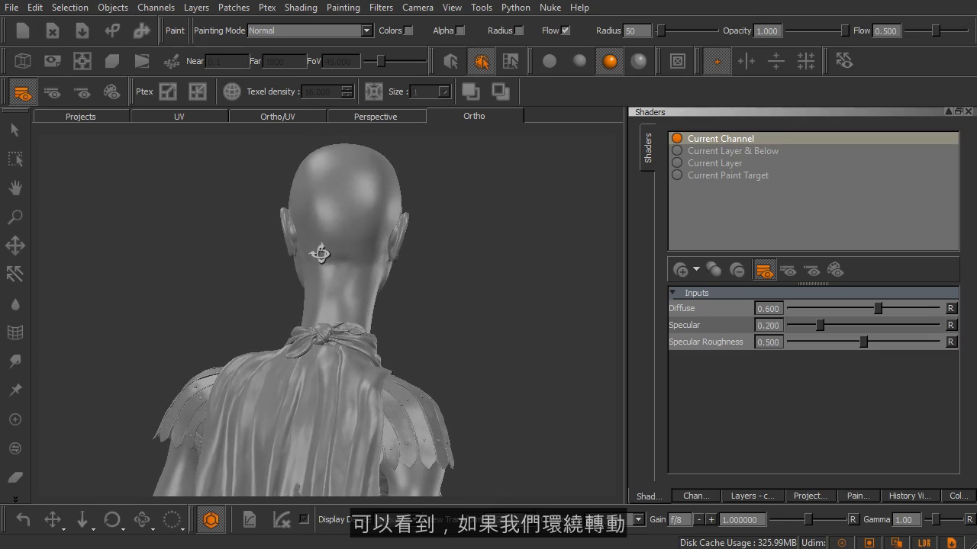
mouse_move(373, 273)
left_mouse_down("alt")
mouse_move(316, 267)
mouse_move(397, 297)
mouse_move(403, 285)
mouse_move(414, 299)
mouse_move(430, 270)
mouse_move(349, 268)
mouse_move(524, 258)
mouse_move(462, 277)
mouse_move(434, 344)
mouse_move(475, 270)
mouse_move(508, 275)
mouse_move(359, 277)
left_mouse_up("alt")
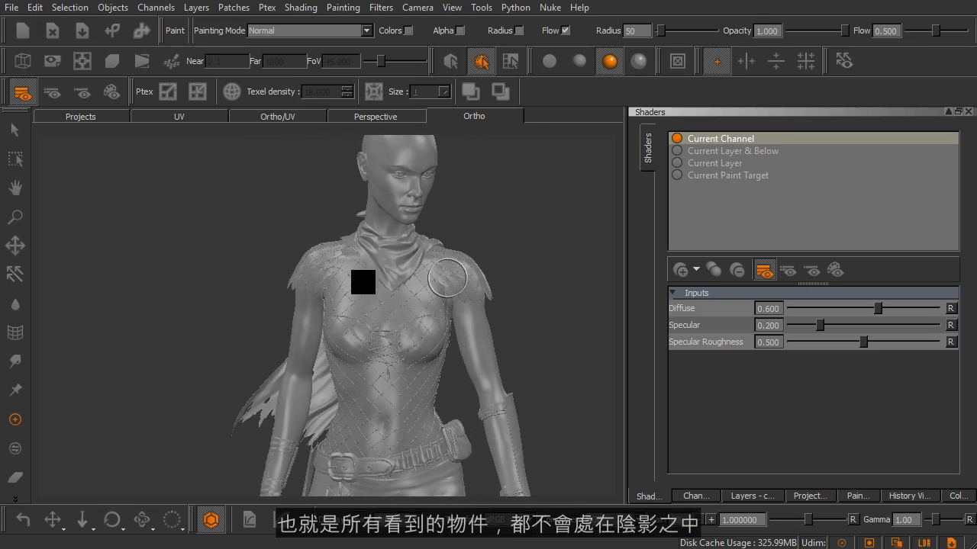
left_click_drag(450, 270, 436, 272, "alt")
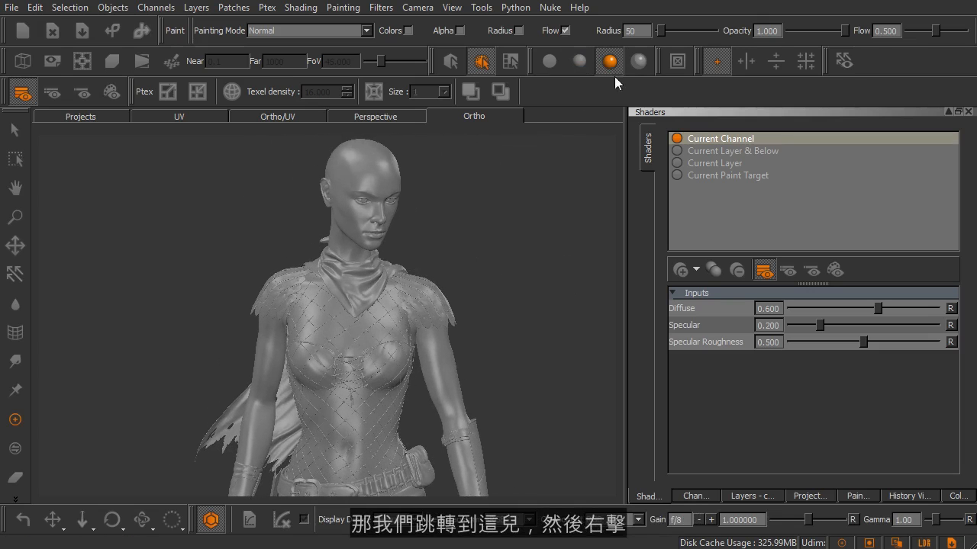
Step: Show the Lights palette and keep the character's upper body in view
right_click(576, 70)
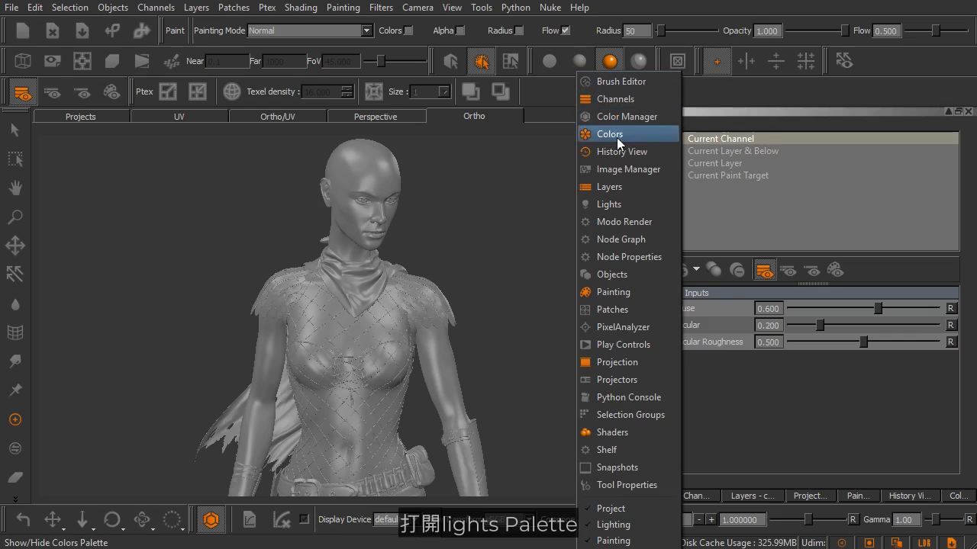
left_click(630, 204)
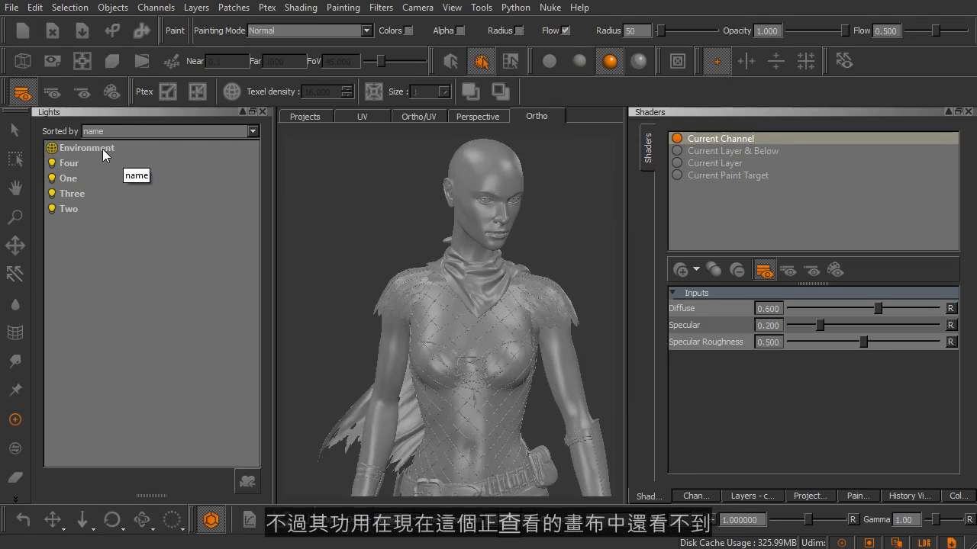
middle_click_drag(497, 266, 466, 254)
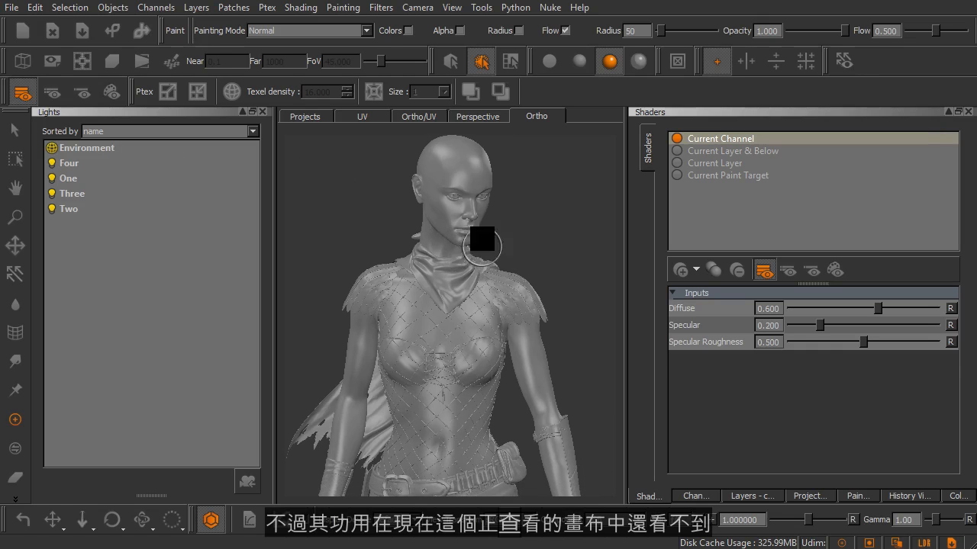
Step: Review the Environment light's texture and animation settings, and turn that light off
left_click(96, 148)
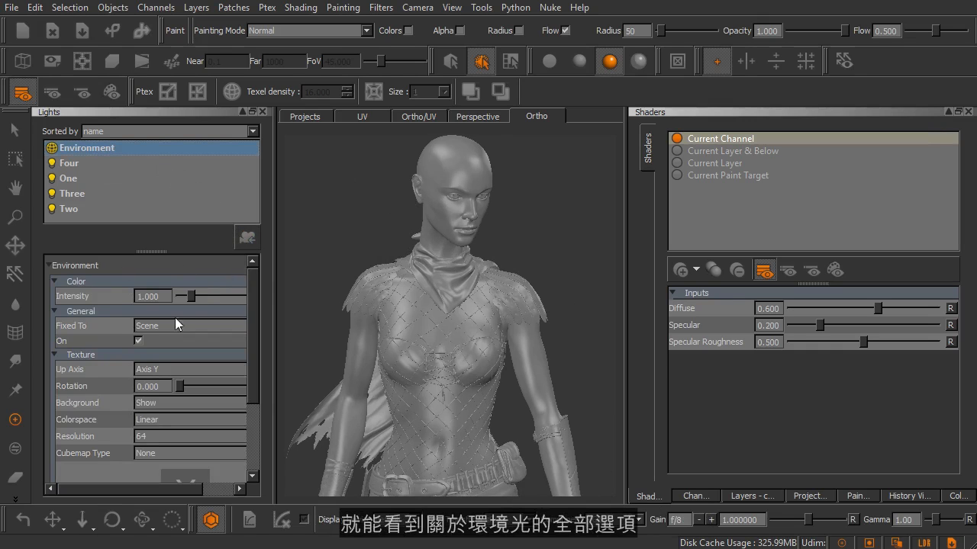
left_click_drag(250, 275, 265, 351)
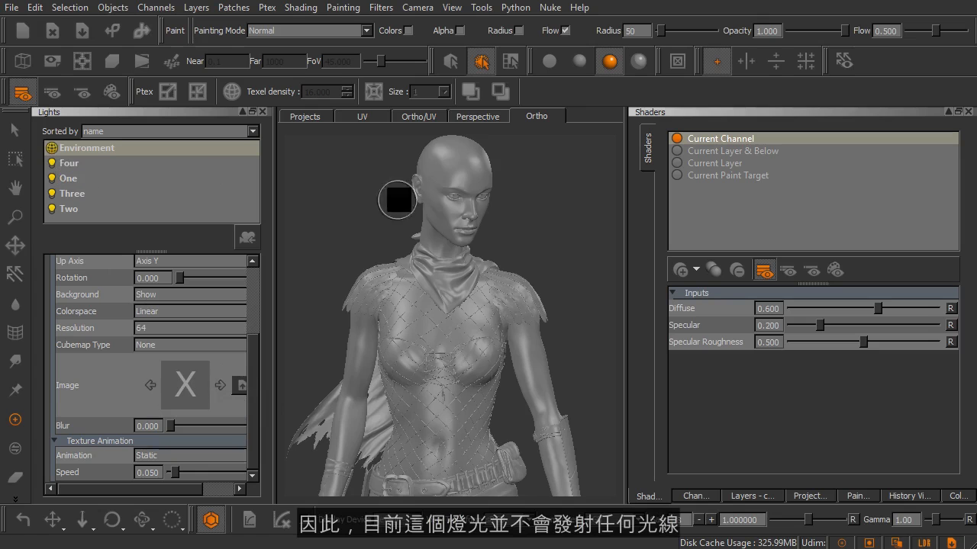
left_click(51, 148)
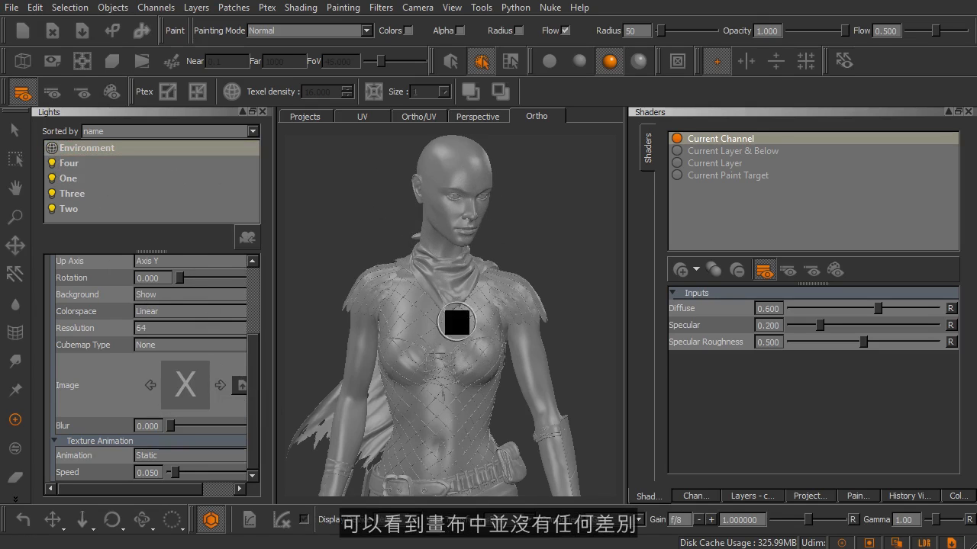
left_click(140, 218)
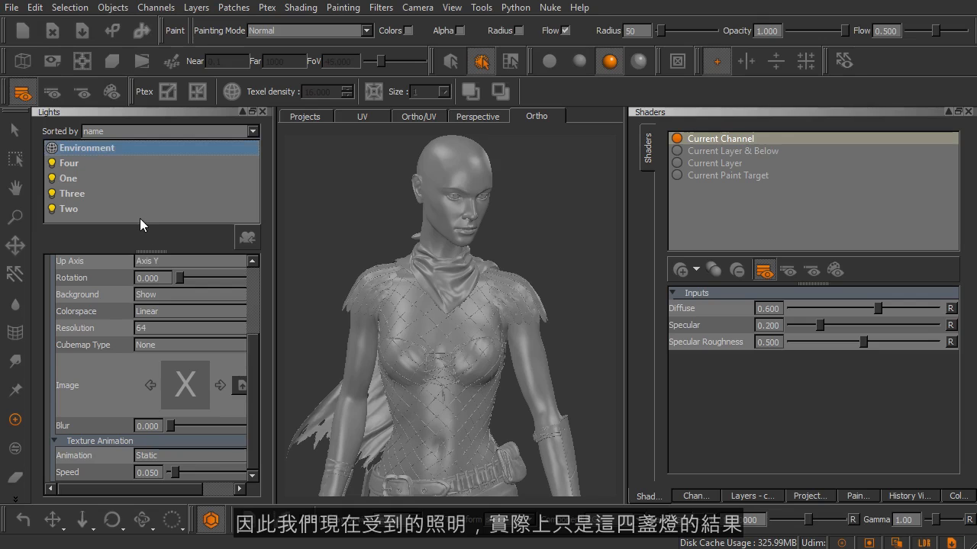
Step: Select light Four and toggle it off and on to check its effect on the character
left_click(79, 165)
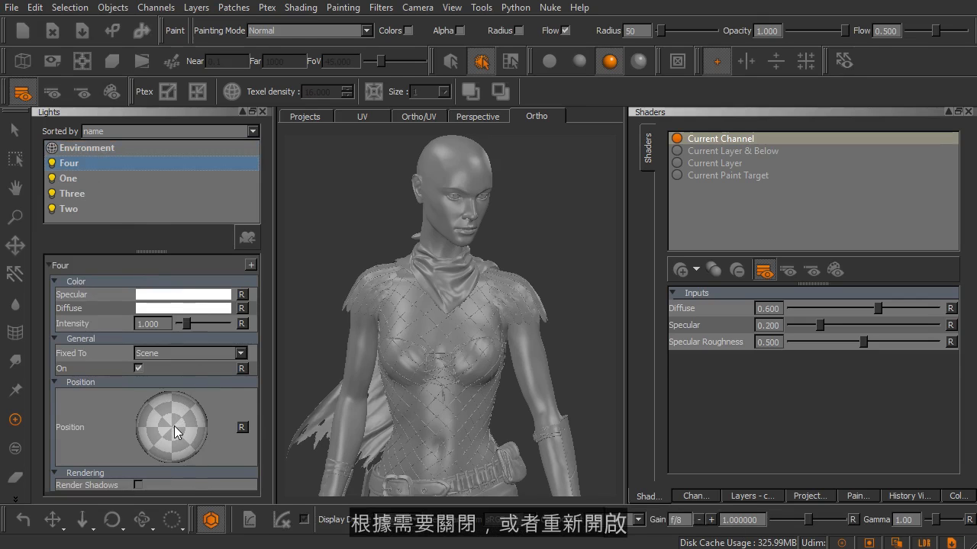
left_click(54, 163)
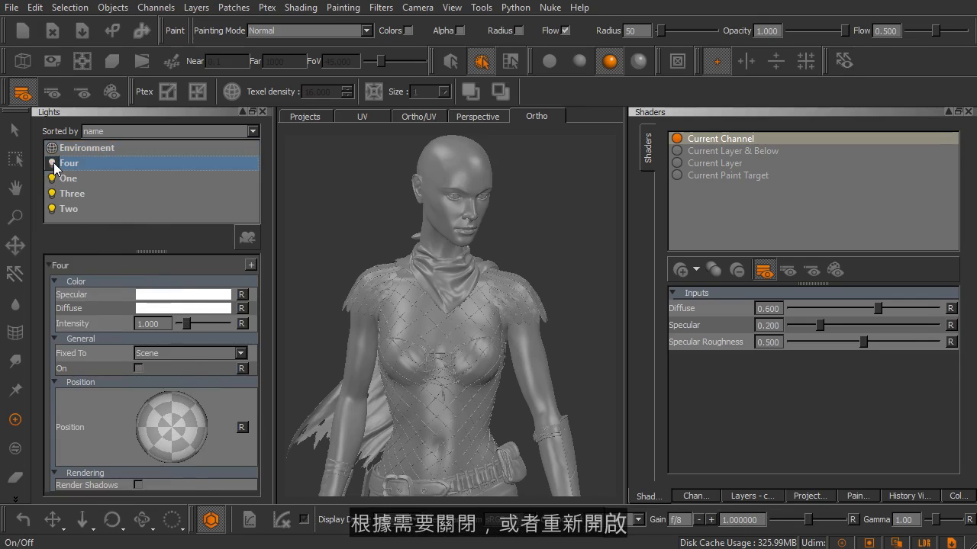
left_click(54, 163)
left_click(54, 164)
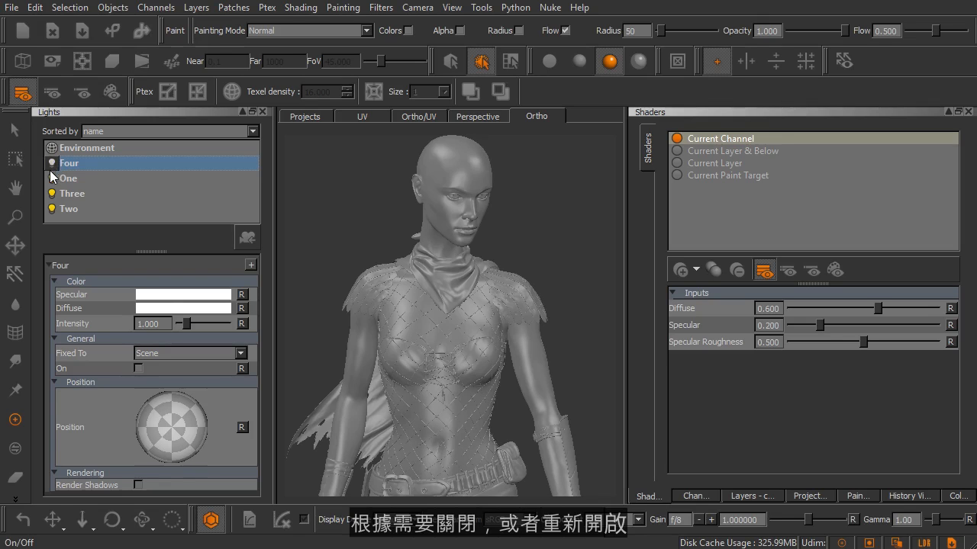
left_click(52, 165)
Step: Toggle lights One and Three off and on in turn to compare what each illuminates
left_click(52, 179)
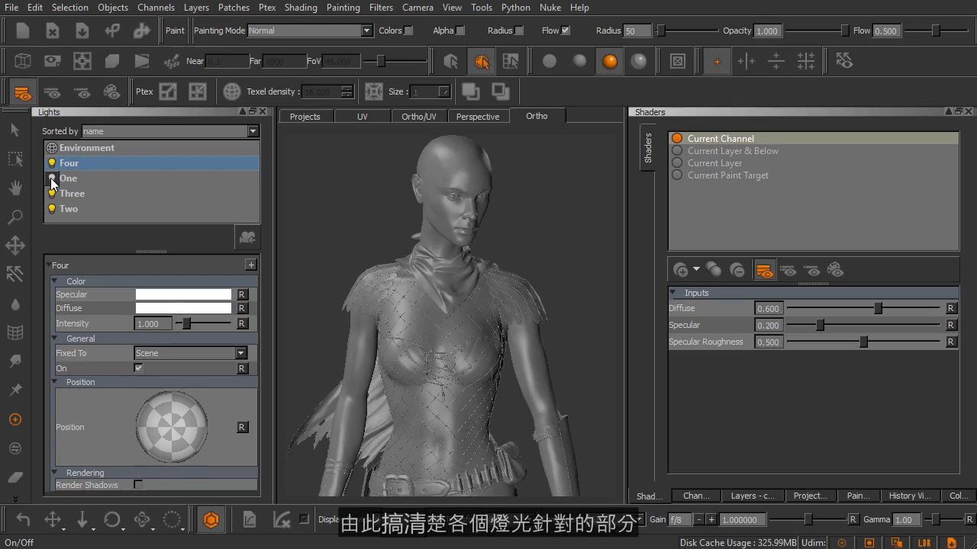
left_click(52, 179)
left_click(52, 179)
left_click(52, 178)
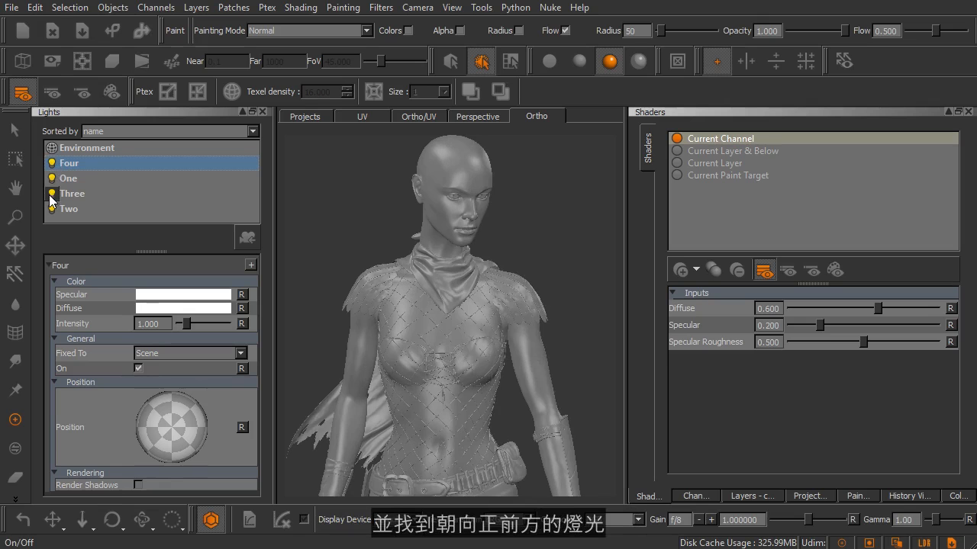
left_click(51, 195)
left_click(51, 195)
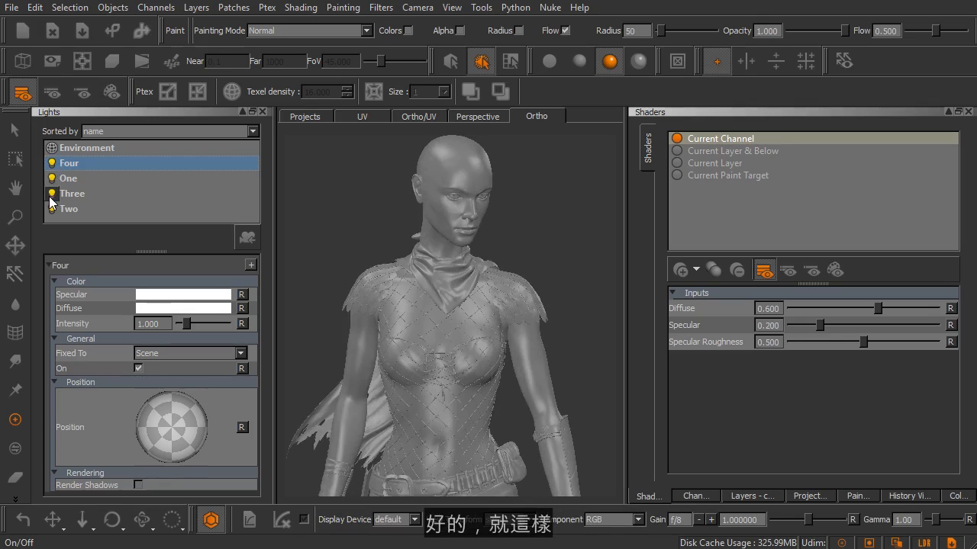
Step: Toggle light Three off and on, then try a different position for light Four and reset it
left_click(50, 195)
left_click(51, 195)
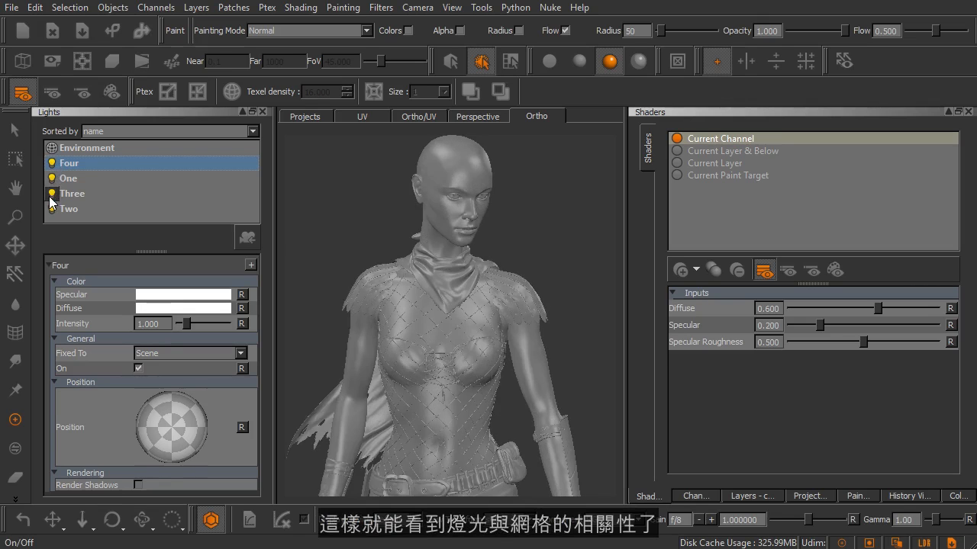
left_click_drag(178, 430, 225, 416)
left_click(241, 428)
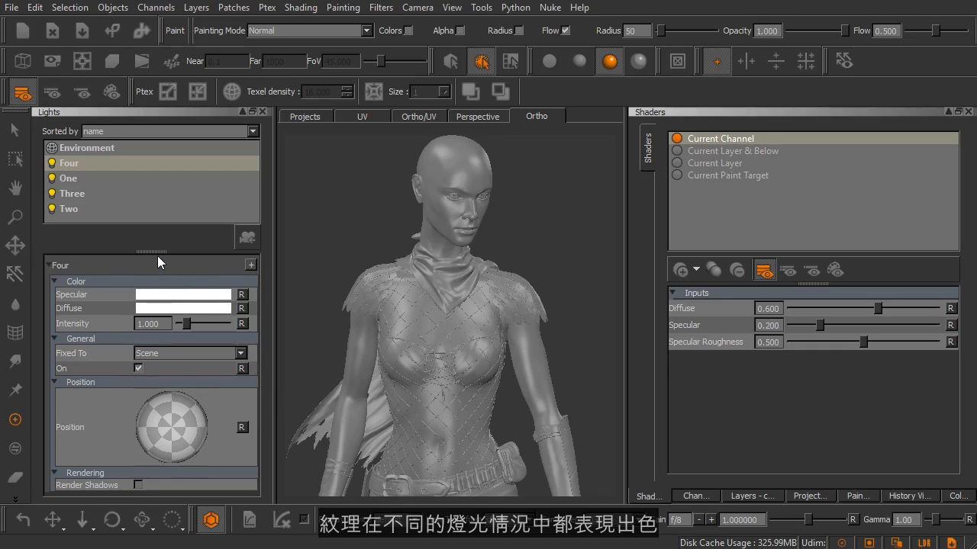
Step: Enlarge the lights list slightly and turn off lights Four, One, Three and Two
left_click_drag(152, 251, 153, 265)
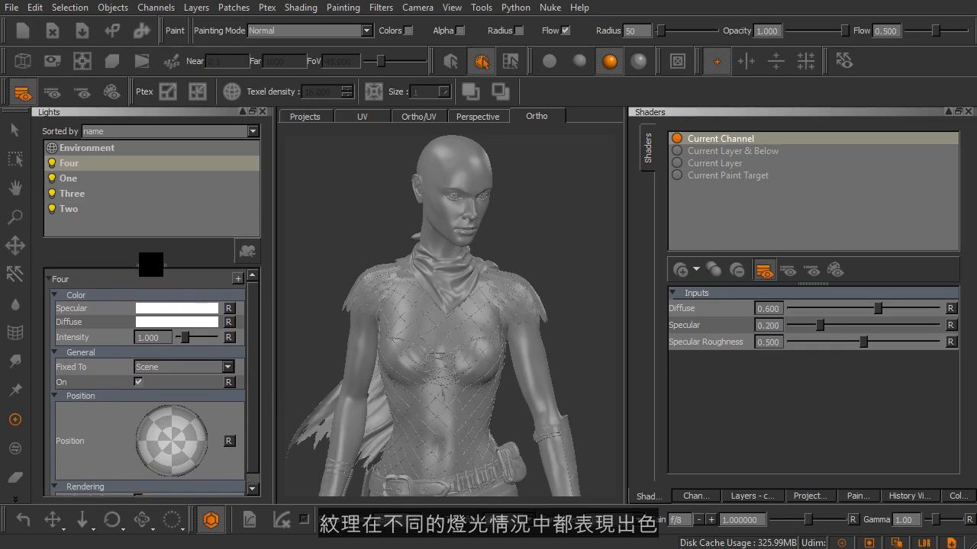
left_click(51, 162)
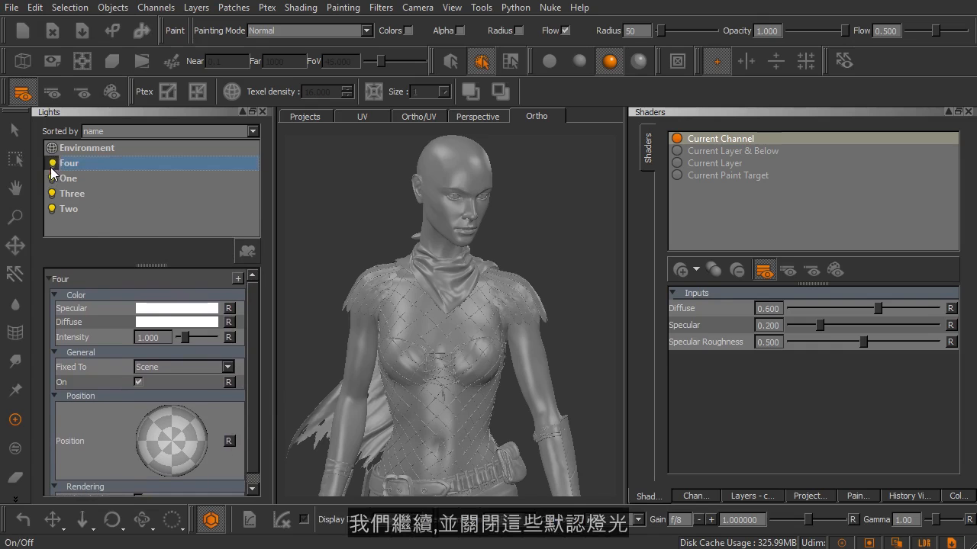
left_click(51, 179)
left_click(51, 193)
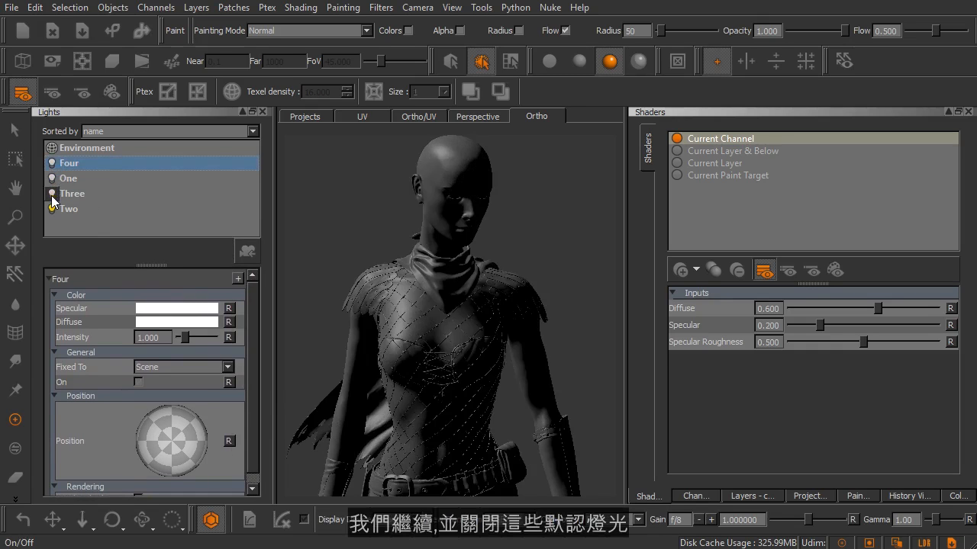
left_click(52, 208)
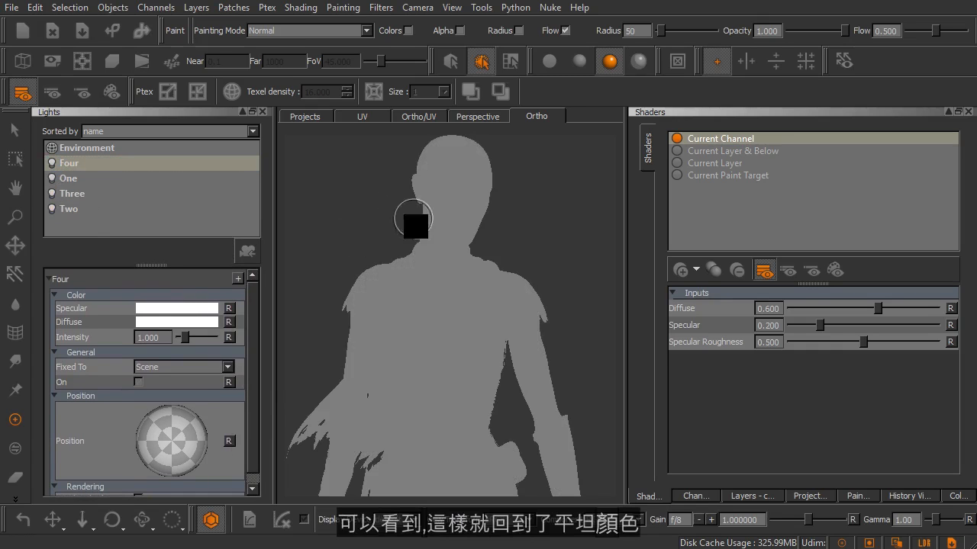
Step: Turn on the Environment light and display its texture image settings in a wider Lights palette
left_click(51, 147)
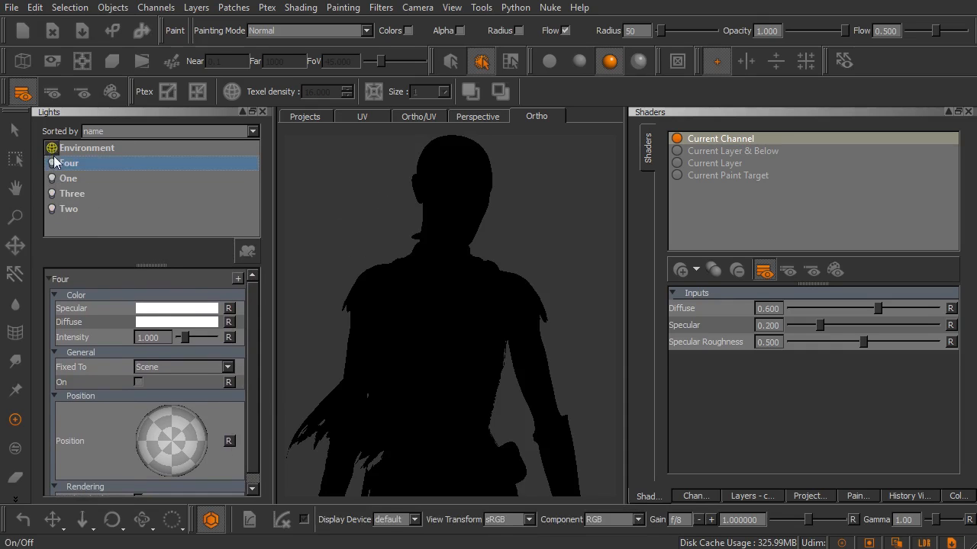
left_click(86, 148)
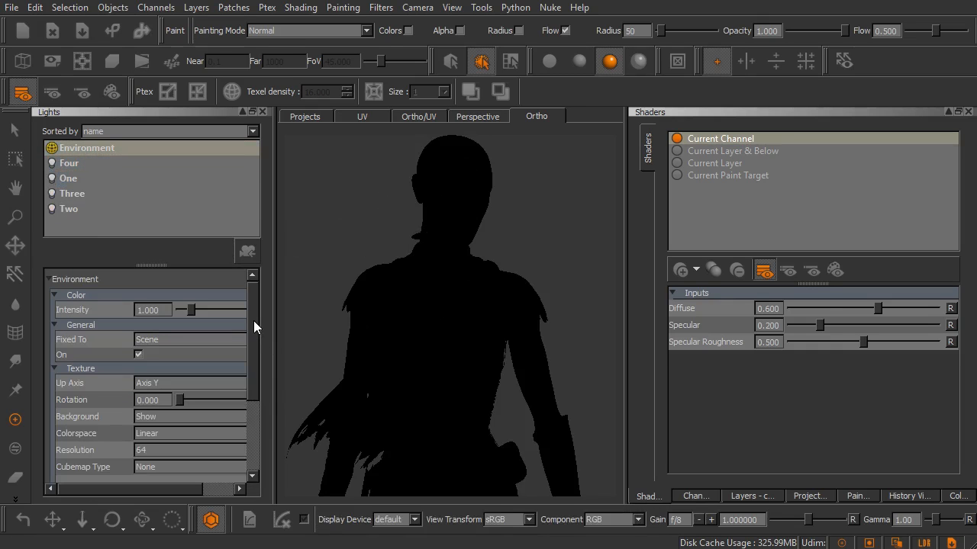
left_click_drag(270, 326, 300, 376)
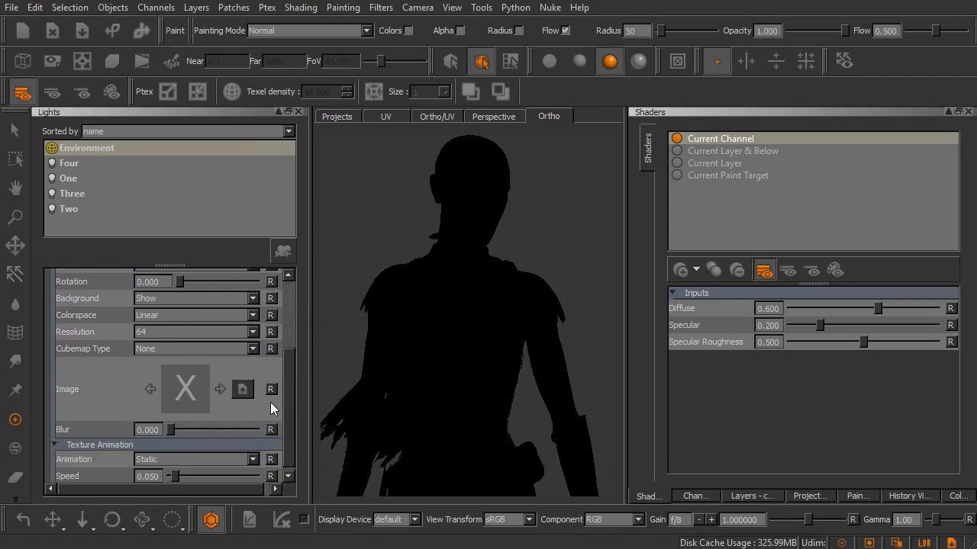
Step: Check the image file browser without loading anything, and assign the preset arched-bridge river panorama to the Environment light
left_click(251, 390)
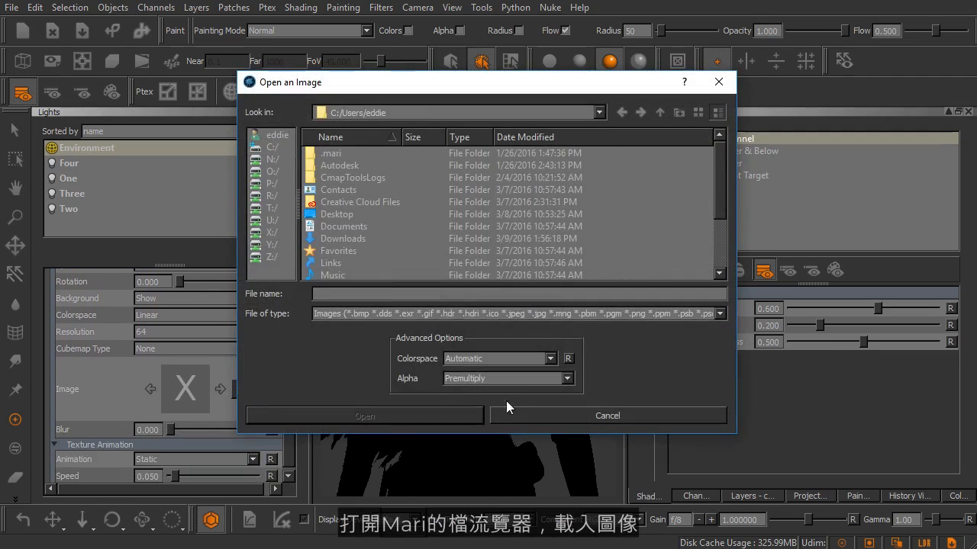
left_click(526, 414)
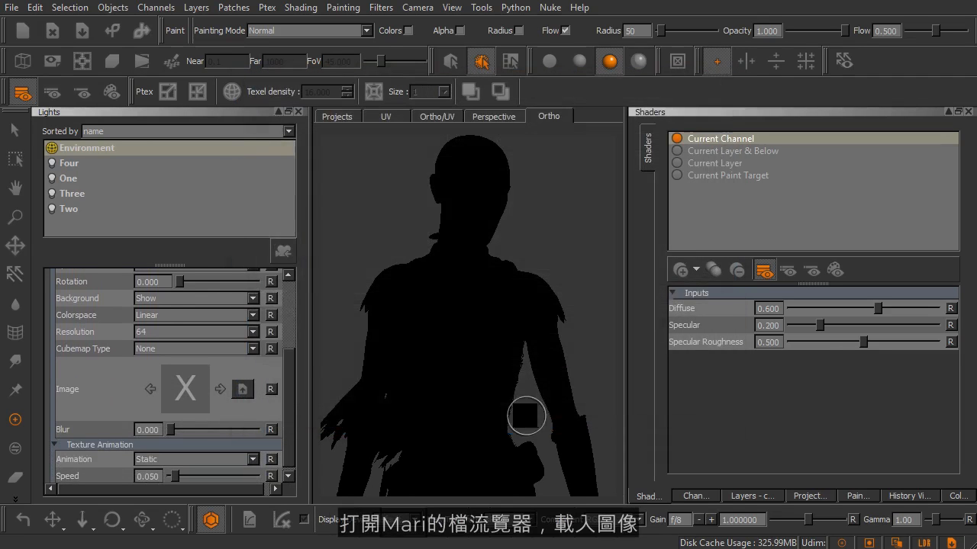
left_click(193, 389)
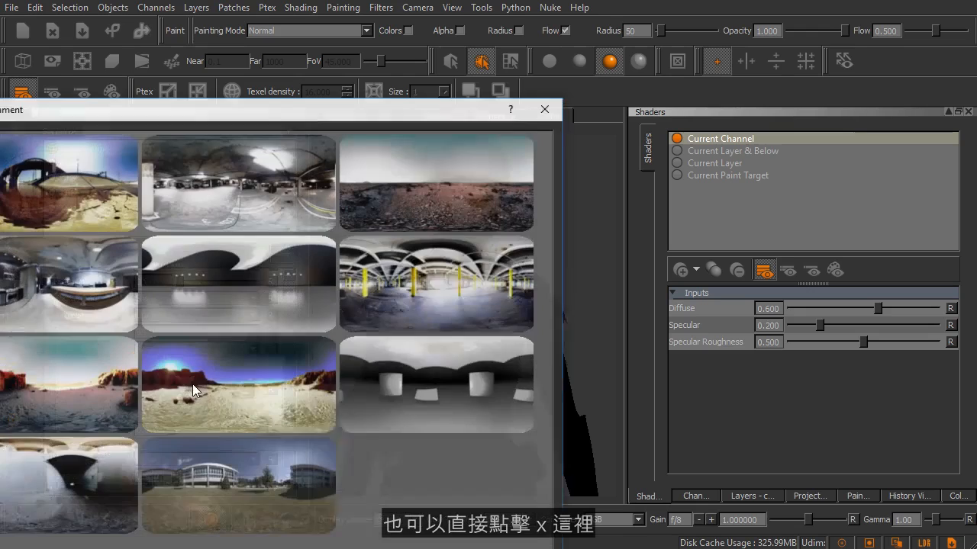
left_click_drag(175, 111, 414, 52)
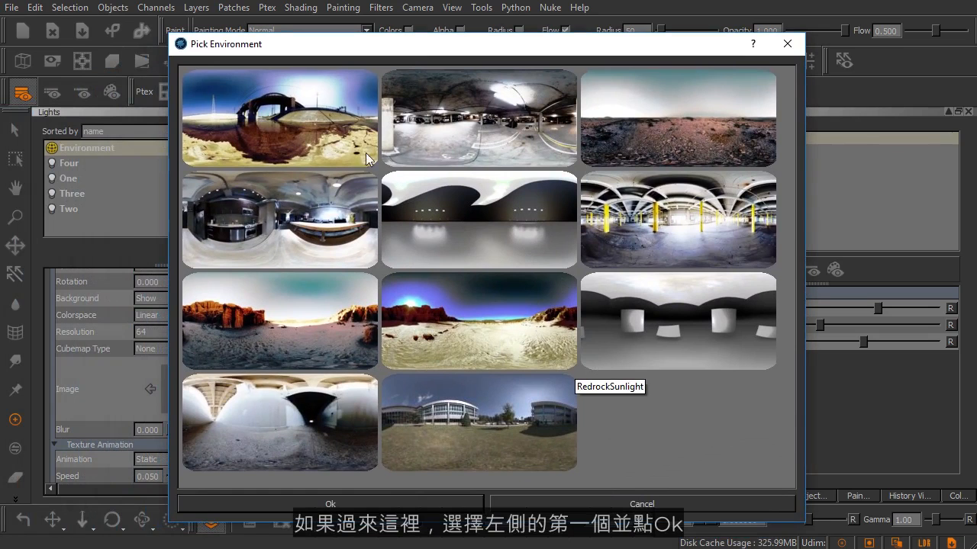
left_click(332, 133)
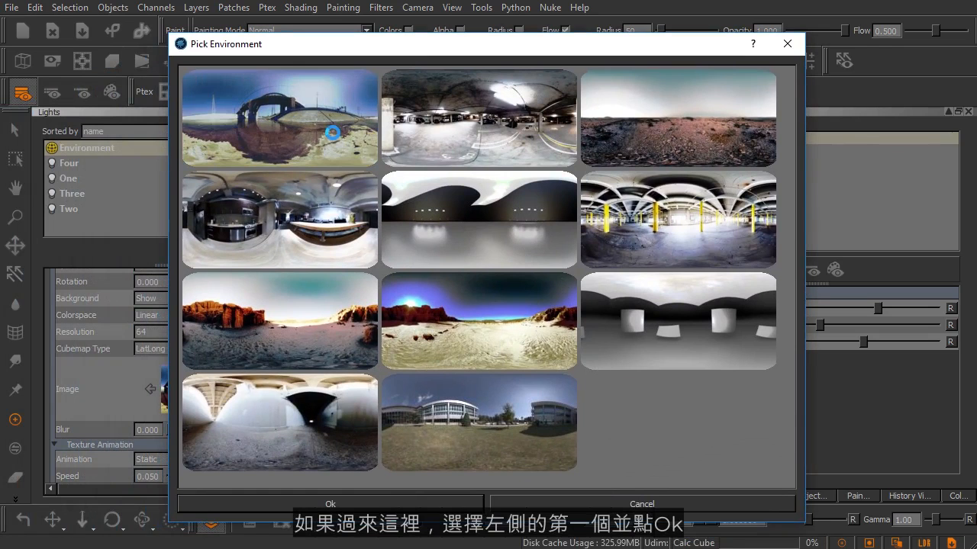
left_click(361, 505)
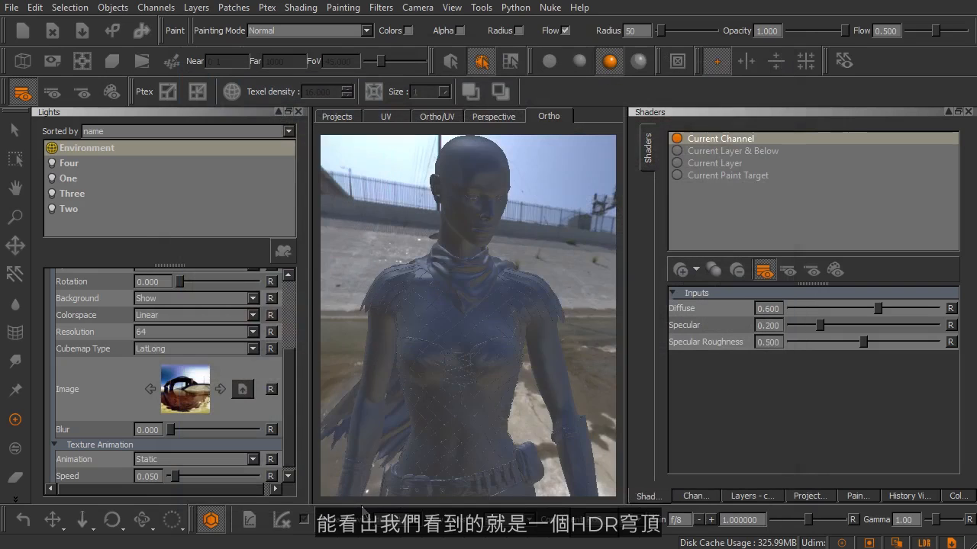
Step: View more of the character against the HDR dome and set the environment's rotation to about 146
scroll(481, 333, "down", 3)
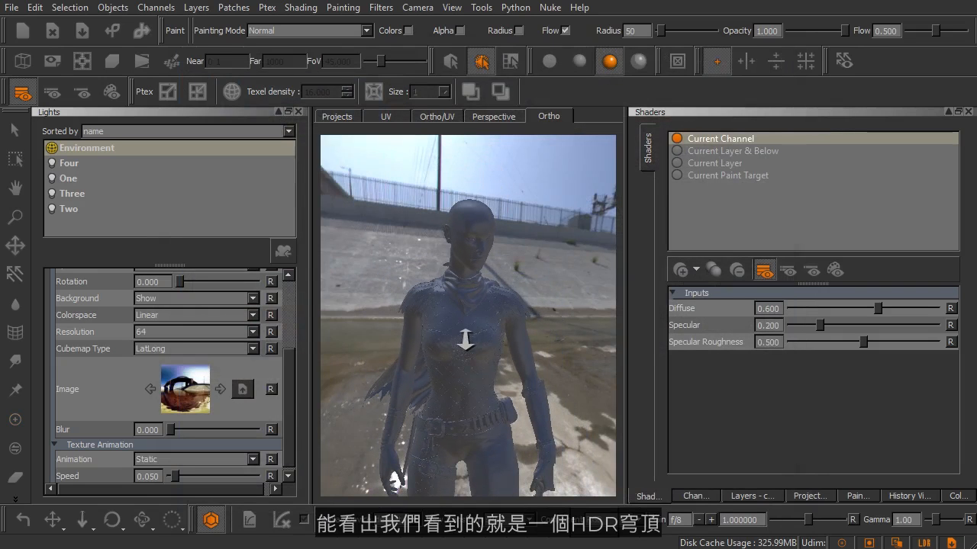
left_click_drag(473, 350, 471, 323, "alt")
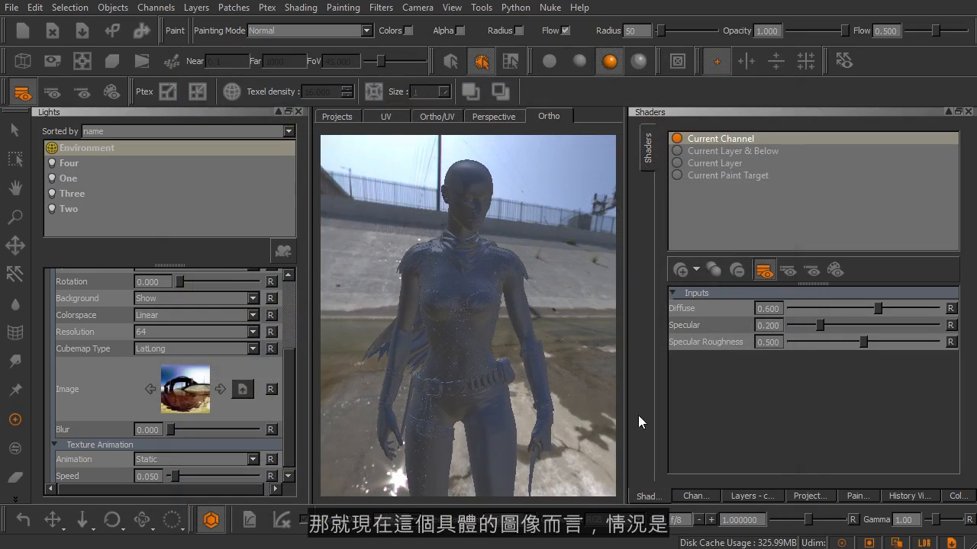
mouse_move(493, 236)
left_mouse_down("alt")
mouse_move(475, 153)
mouse_move(455, 207)
mouse_move(406, 223)
mouse_move(474, 270)
left_mouse_up("alt")
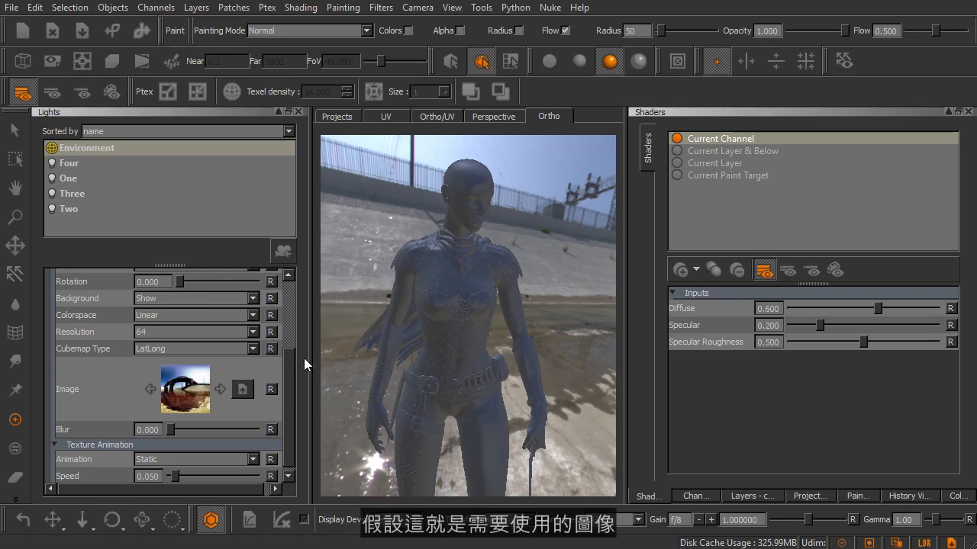
left_click_drag(284, 368, 287, 299)
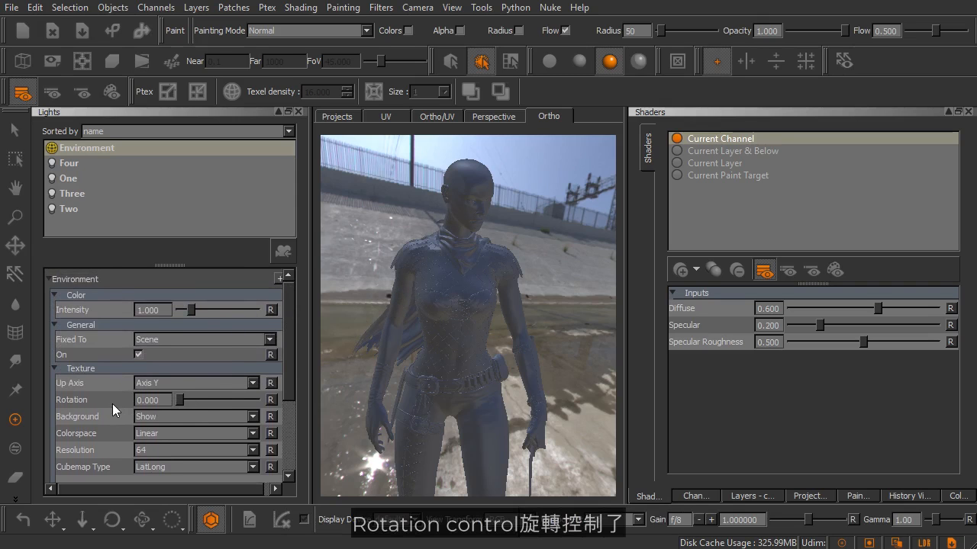
left_click_drag(178, 398, 210, 403)
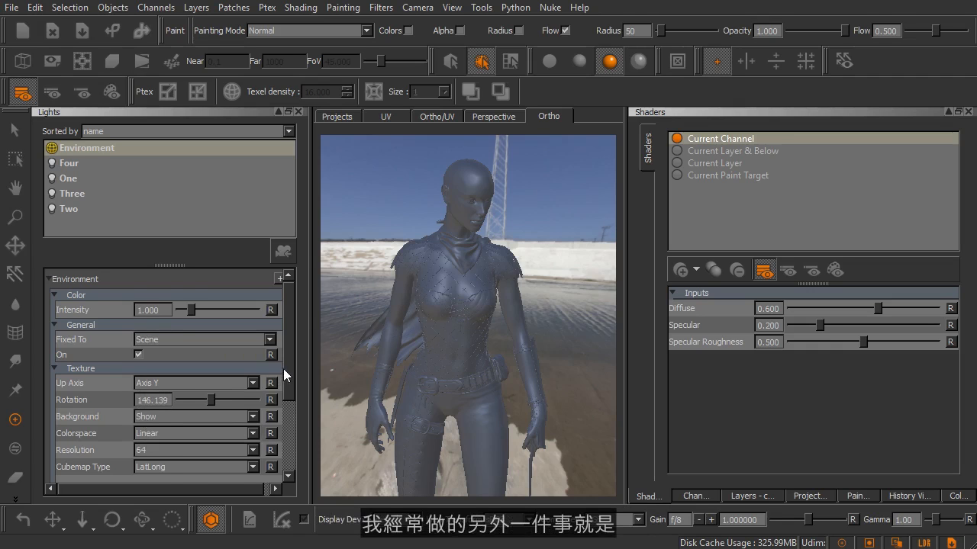
Step: Hide the Environment light's background and inspect the character's shading from several angles
left_click_drag(293, 371, 293, 392)
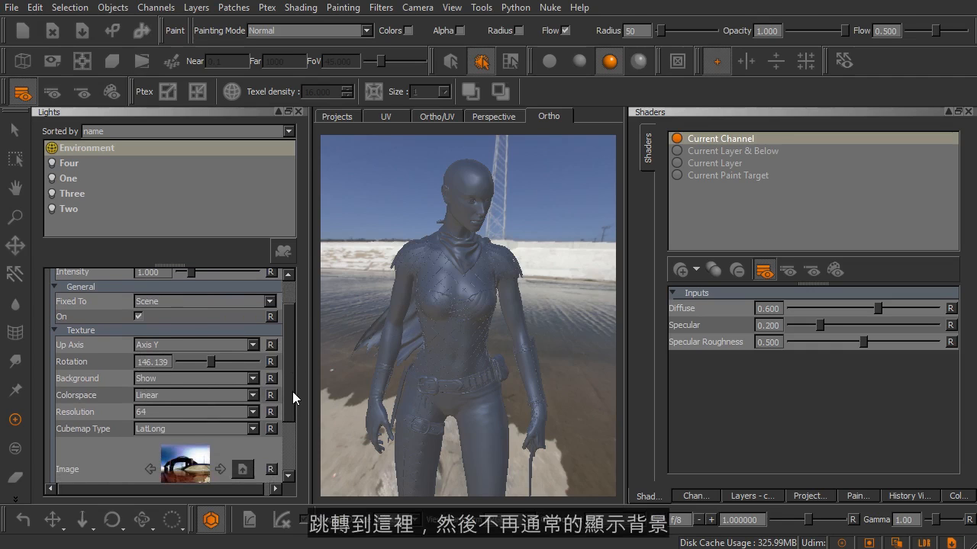
left_click(160, 378)
left_click(163, 391)
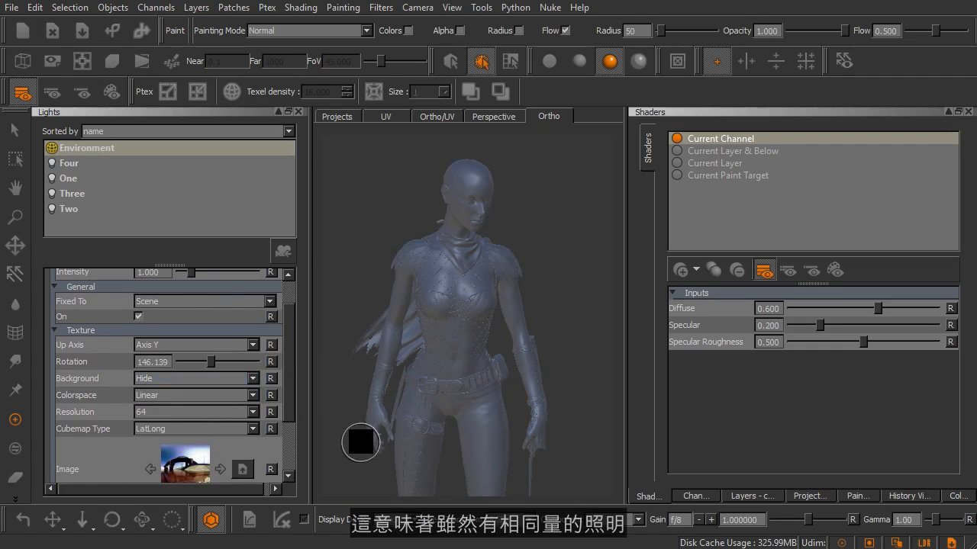
mouse_move(506, 354)
middle_mouse_down()
mouse_move(460, 353)
mouse_move(499, 338)
middle_mouse_up()
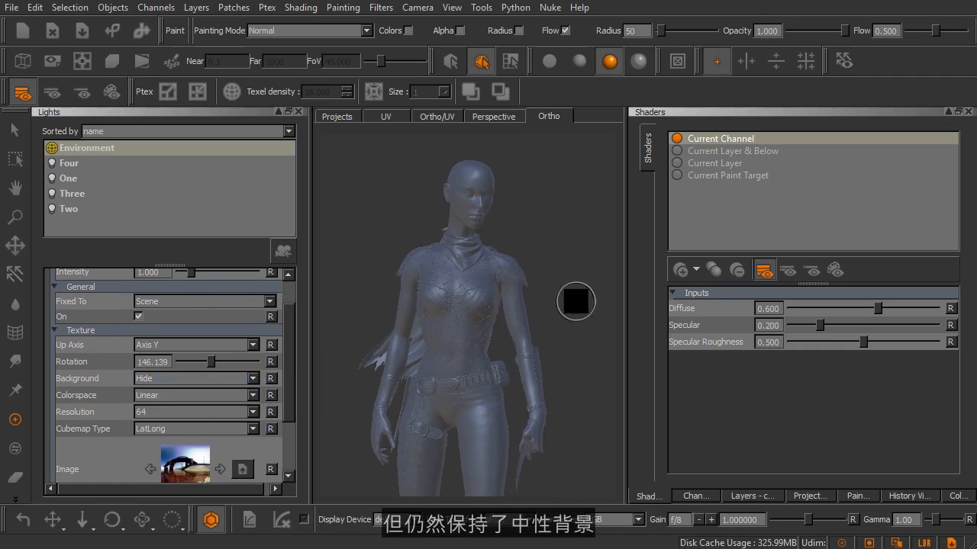
middle_click_drag(554, 240, 502, 306)
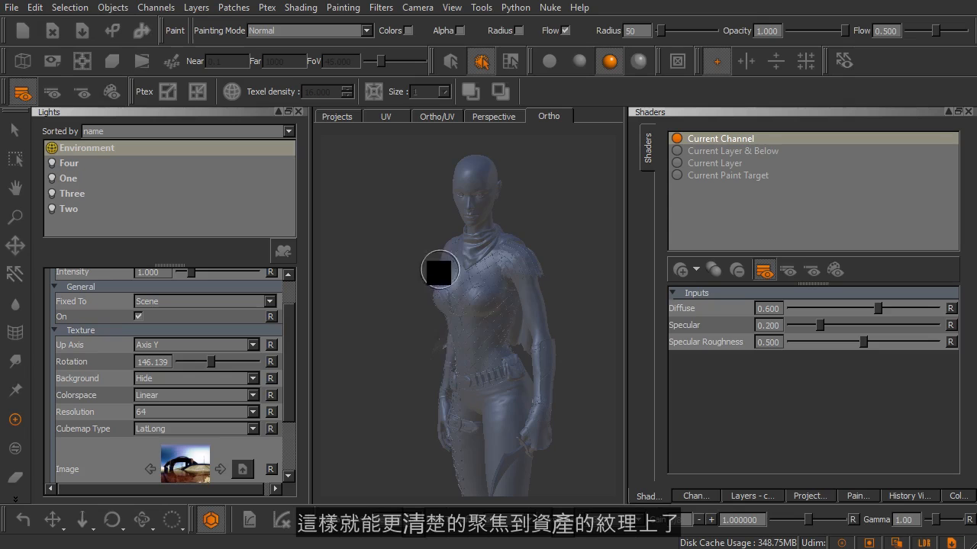
middle_click_drag(458, 359, 517, 323)
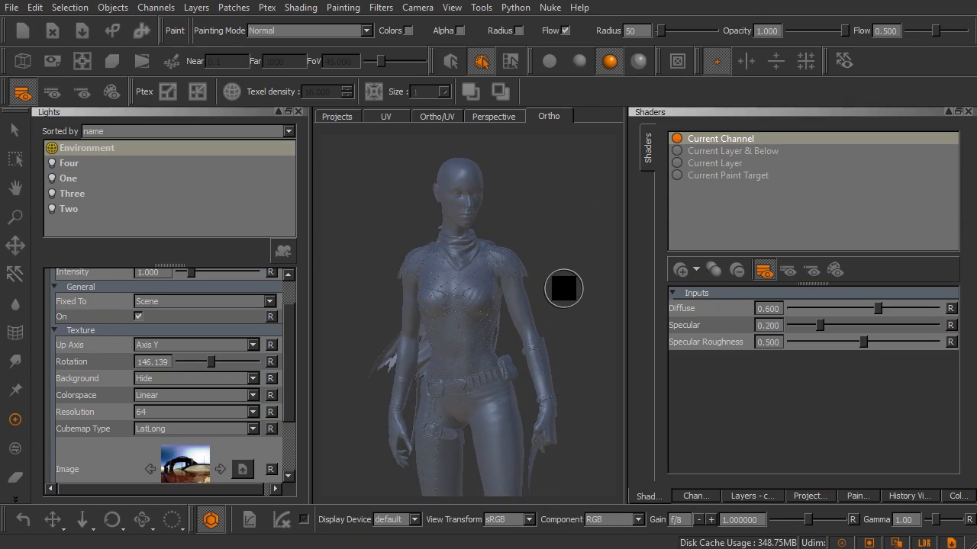
Step: Switch the Environment light's image to the Garage preset and inspect the character's upper body under it
left_click(187, 466)
left_click_drag(299, 120, 548, 63)
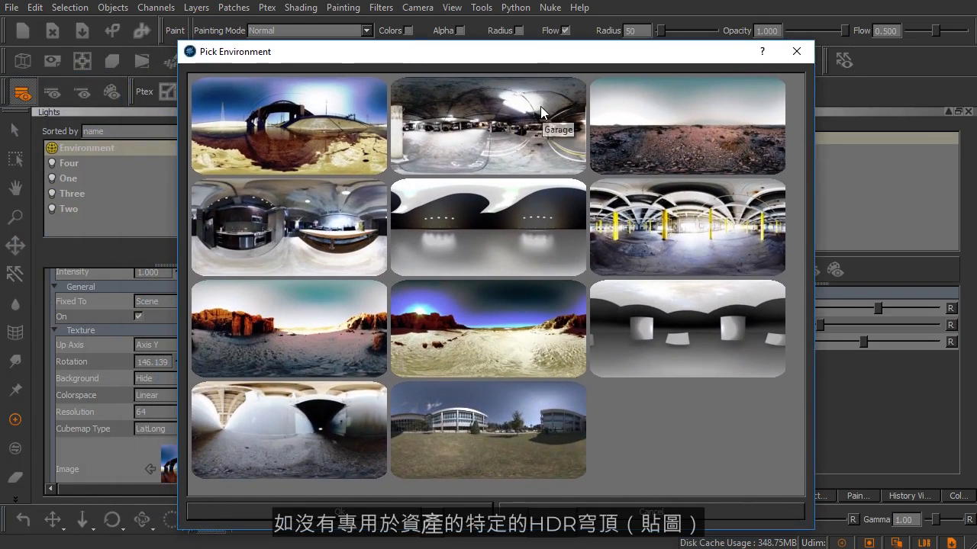
left_click(541, 106)
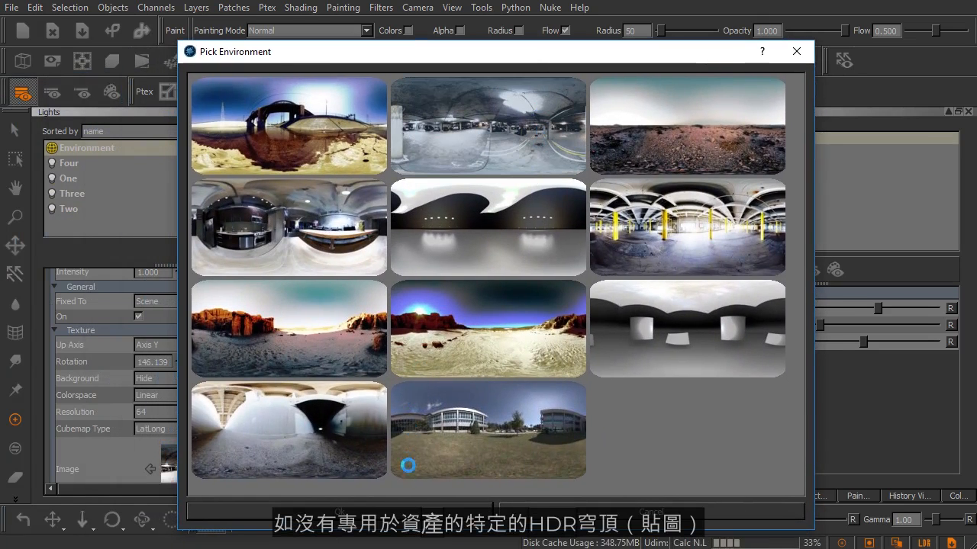
left_click(339, 511)
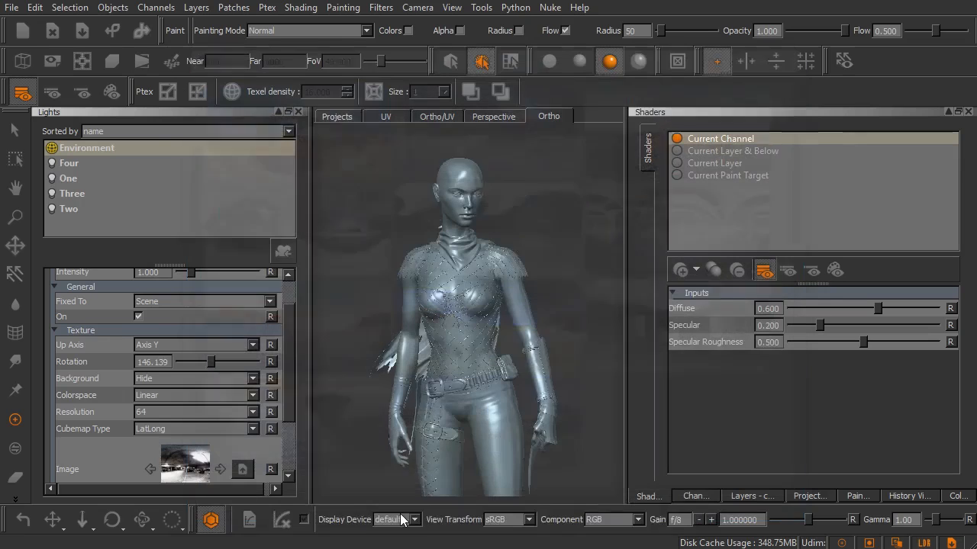
scroll(486, 239, "up", 5)
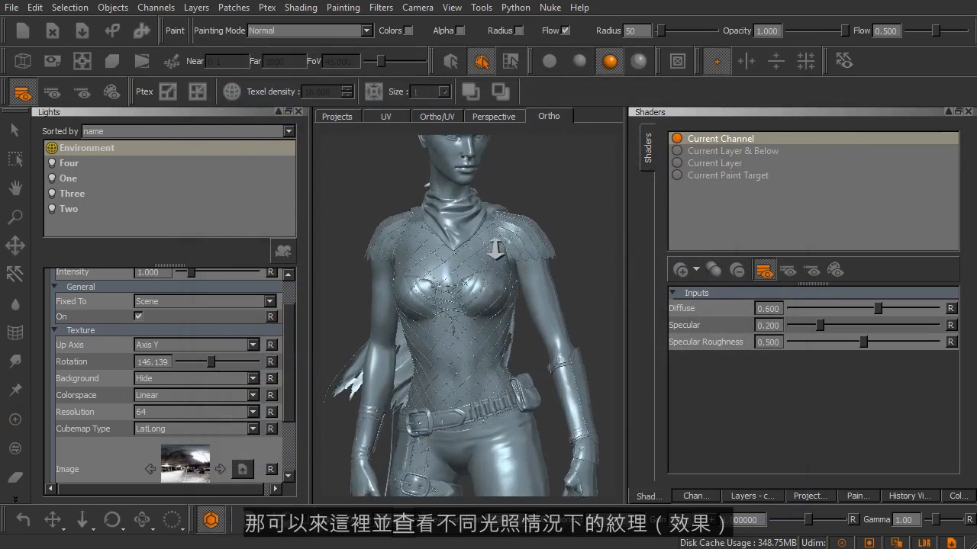
mouse_move(513, 308)
middle_mouse_down()
mouse_move(473, 311)
mouse_move(574, 307)
mouse_move(533, 351)
middle_mouse_up()
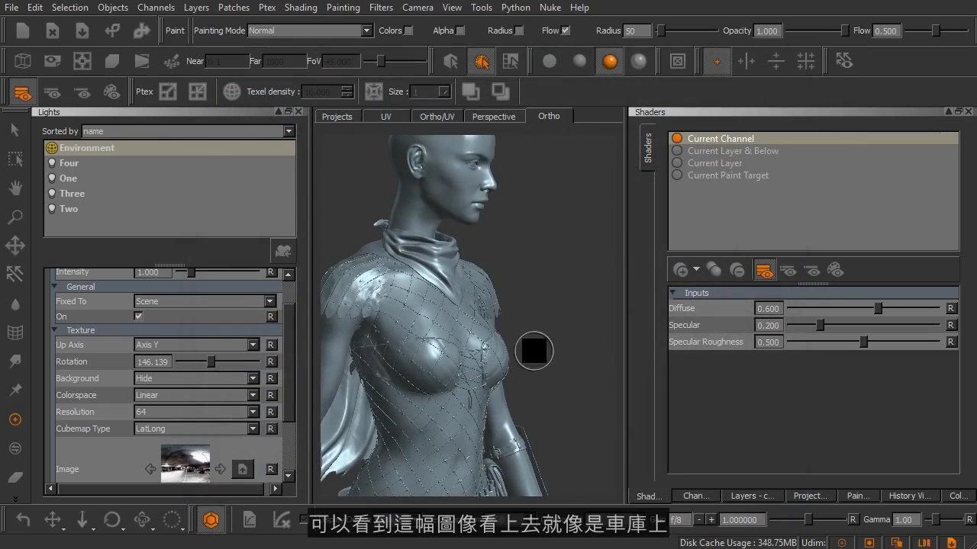
Step: Replace the environment image with the dark studio preset that has curved white ceiling shapes and small spotlights
left_click(189, 463)
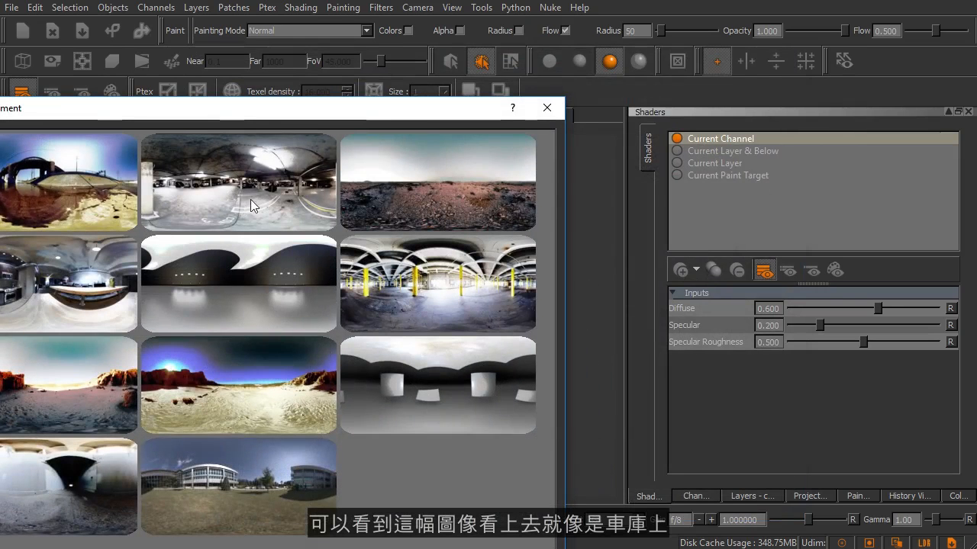
left_click_drag(231, 115, 450, 84)
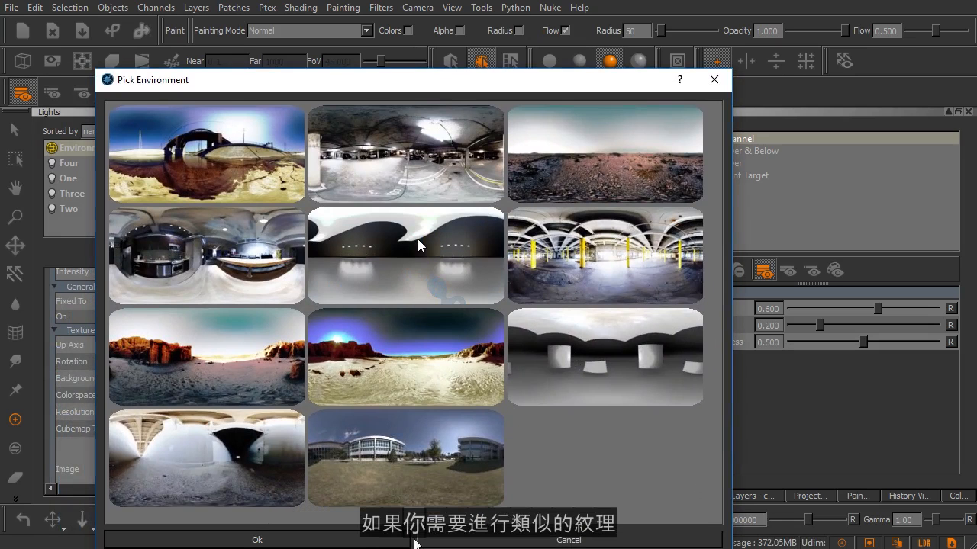
double_click(417, 239)
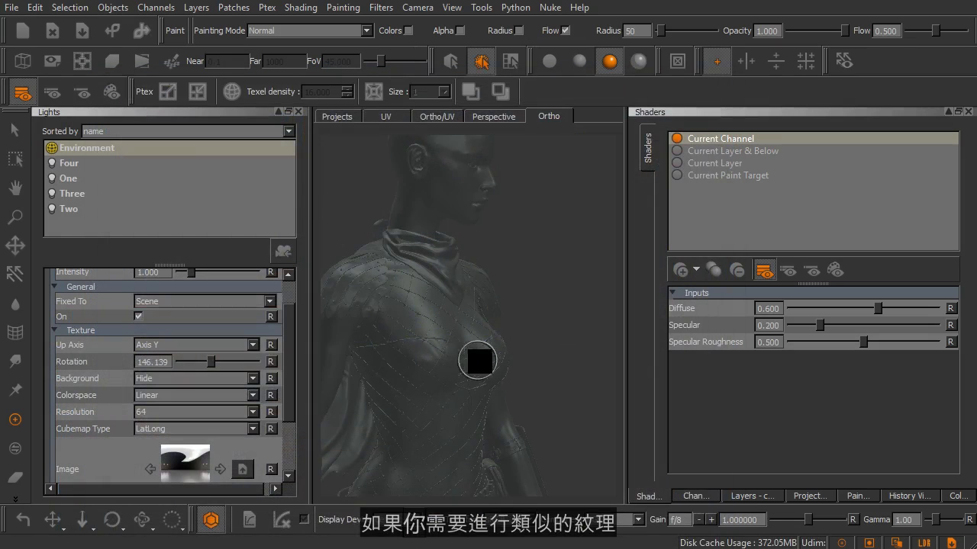
Step: View the character from the front and set the environment's rotation to 0
left_click_drag(508, 372, 458, 367, "alt")
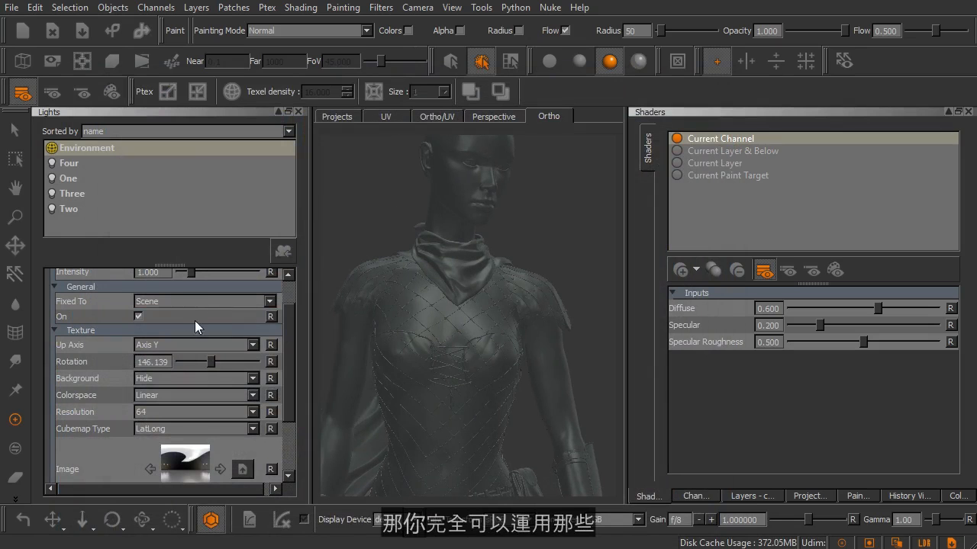
left_click_drag(212, 360, 169, 363)
left_click_drag(285, 359, 286, 329)
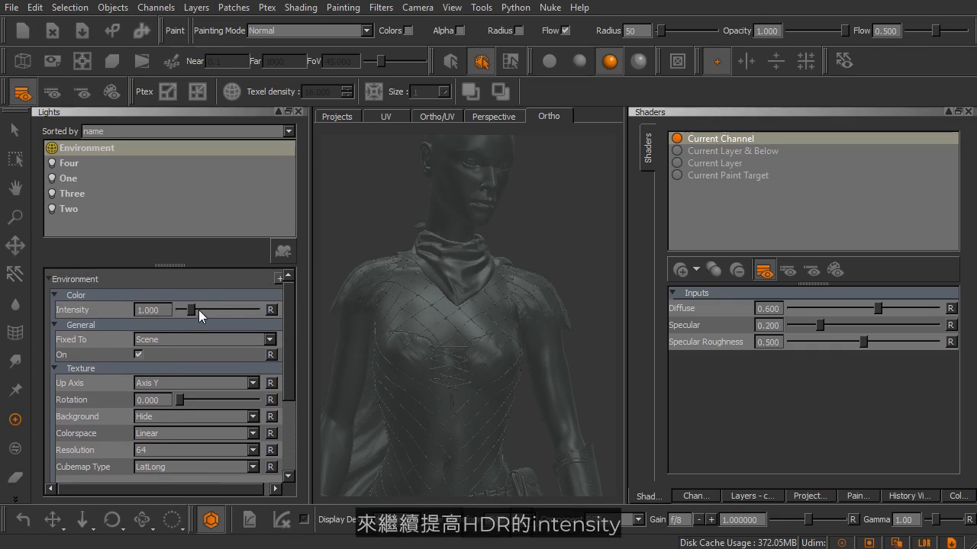
Step: Try lowering the Environment light's intensity to about 0.82 and reset it to its default
mouse_move(192, 307)
left_mouse_down()
mouse_move(212, 310)
mouse_move(191, 306)
left_mouse_up()
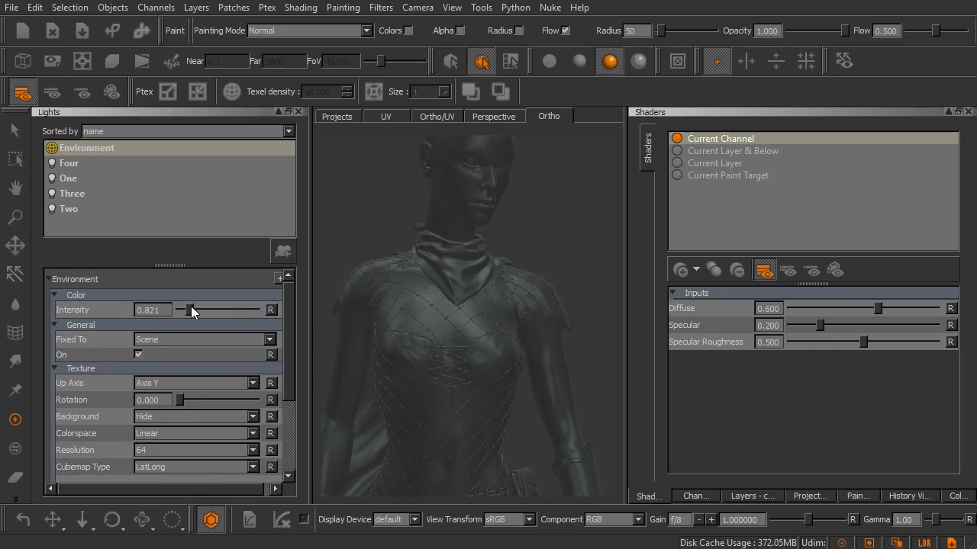
left_click(271, 310)
Step: Load the HDR image of a grassy lot with houses into the Environment light and show it as the background behind the character
mouse_move(293, 317)
left_mouse_down()
mouse_move(294, 380)
mouse_move(296, 313)
left_mouse_up()
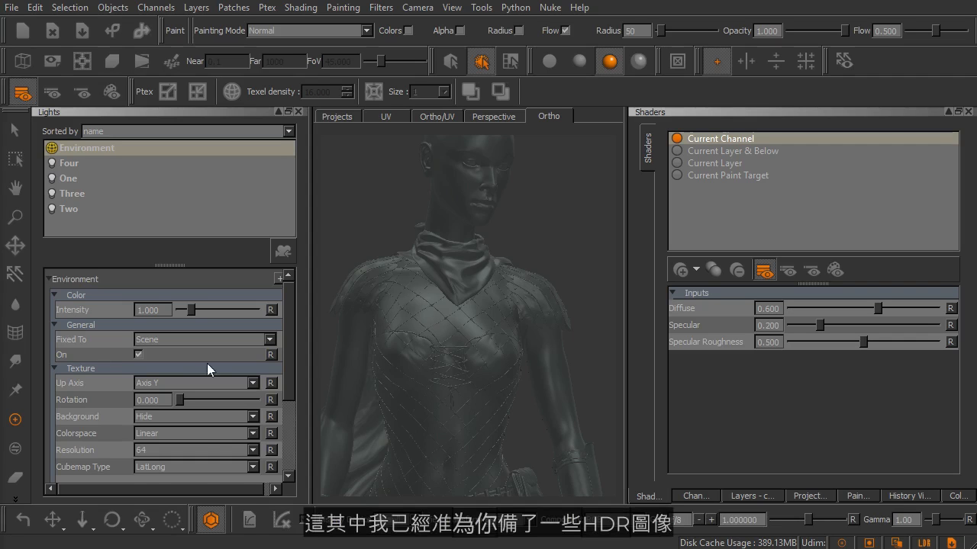
left_click_drag(291, 350, 296, 418)
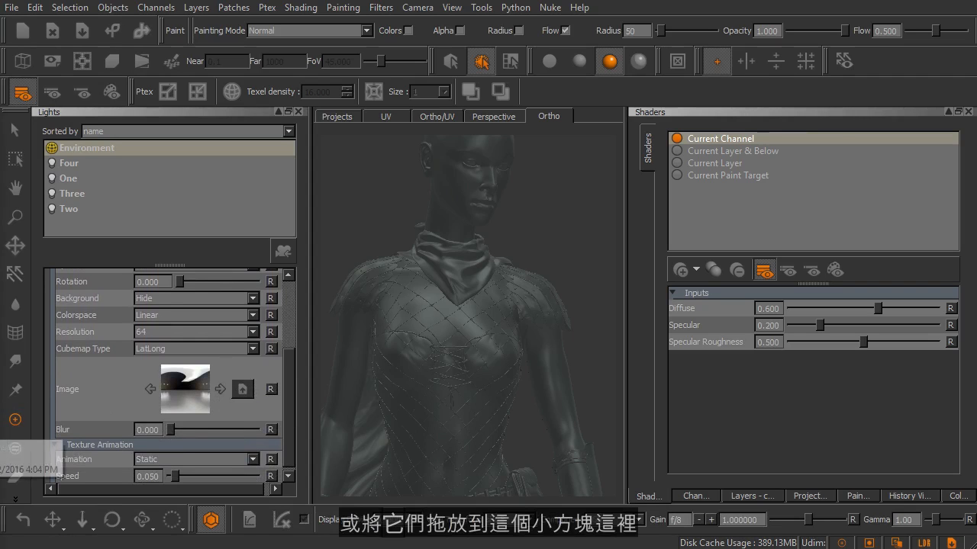
left_click_drag(15, 406, 189, 397)
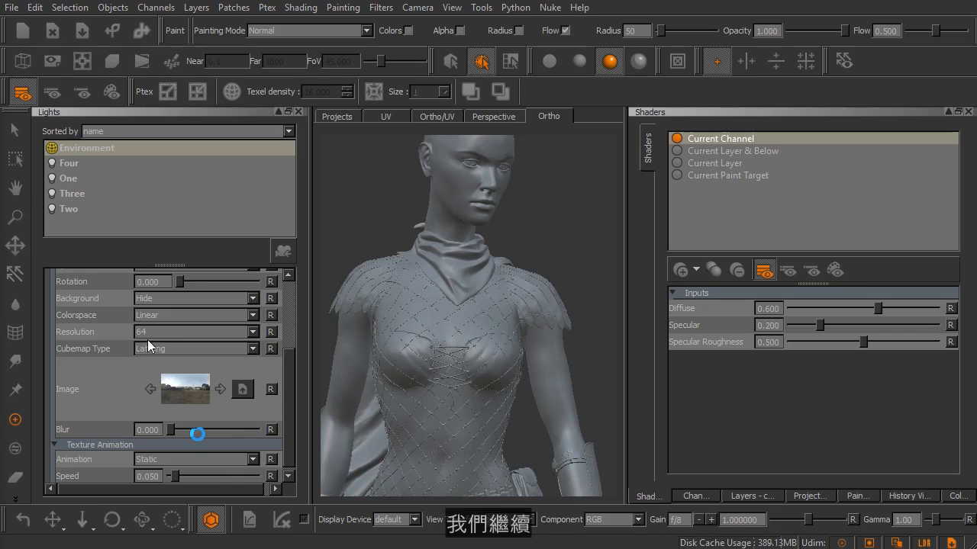
left_click(163, 301)
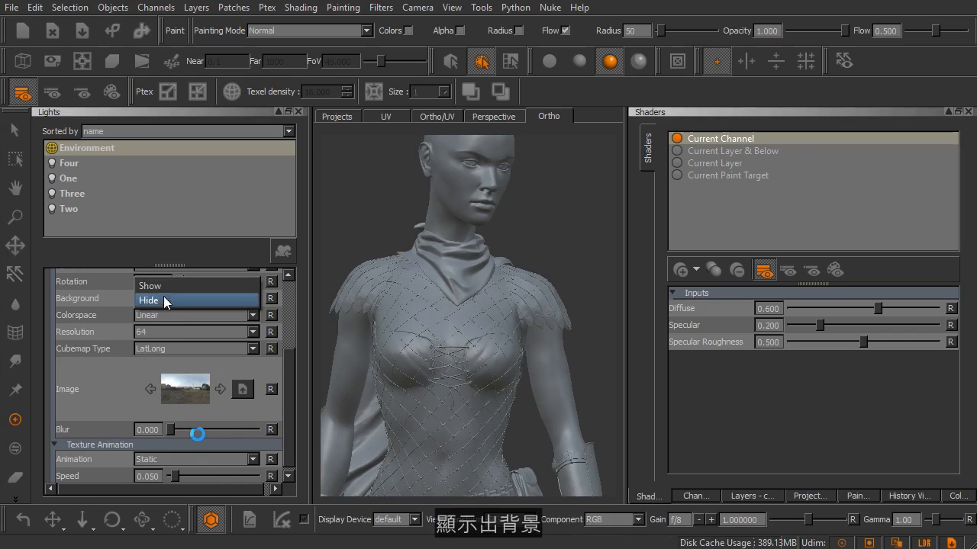
left_click(164, 289)
right_click_drag(418, 347, 374, 343, "alt")
mouse_move(436, 364)
left_mouse_down("alt")
mouse_move(351, 366)
mouse_move(488, 368)
mouse_move(439, 377)
mouse_move(447, 359)
mouse_move(450, 379)
left_mouse_up("alt")
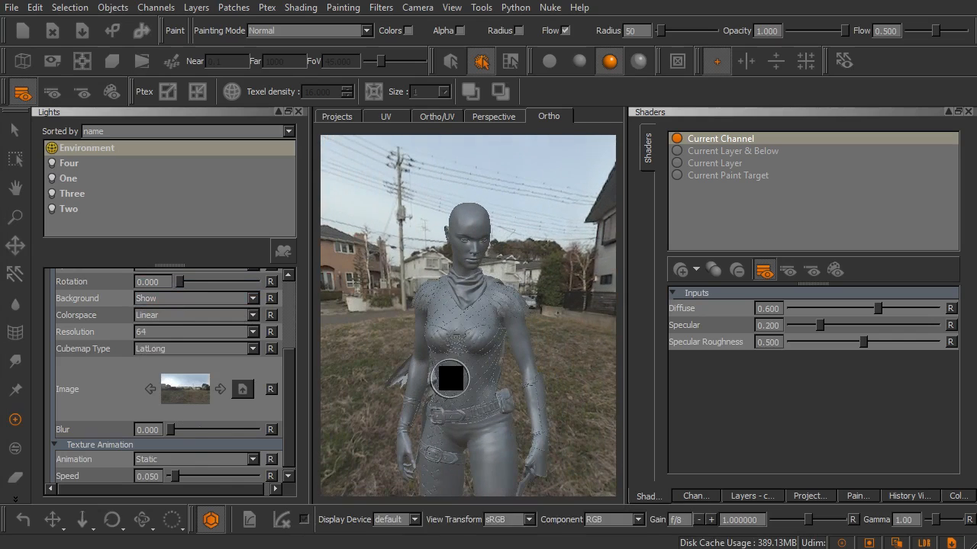
right_click_drag(451, 378, 466, 396, "alt")
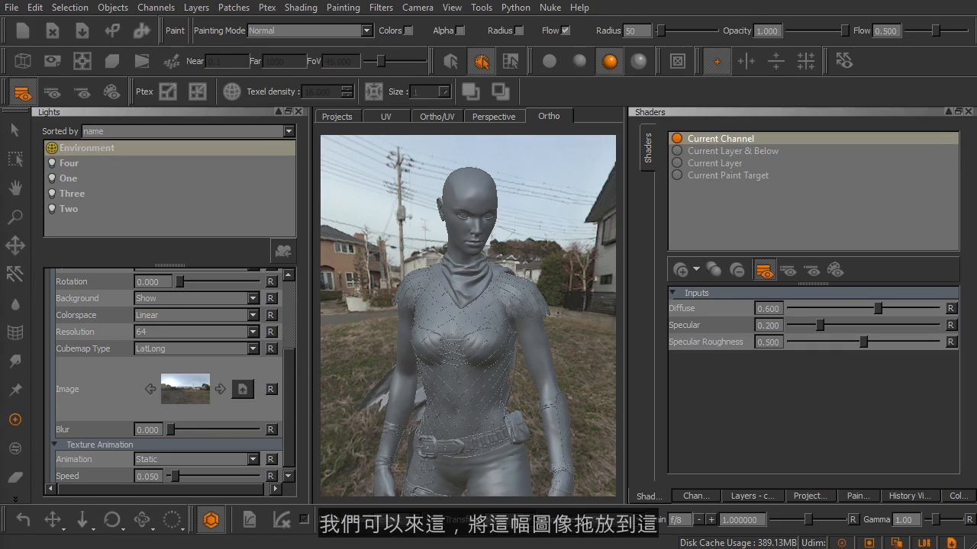
Step: Try the HDR of a brick-walled interior as the environment image, and replace it with the rooftop parking HDR with tall buildings
left_click_drag(72, 387, 183, 398)
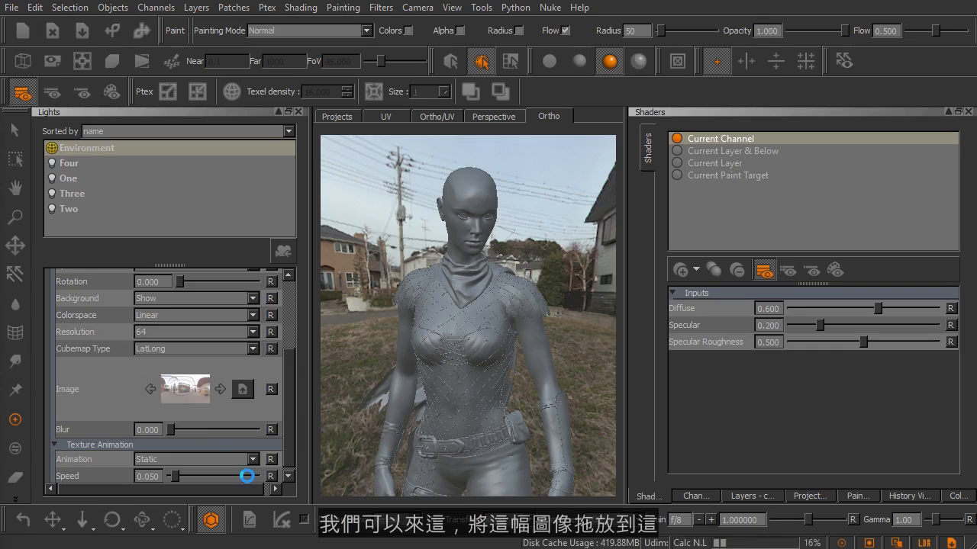
left_click_drag(185, 389, 453, 382)
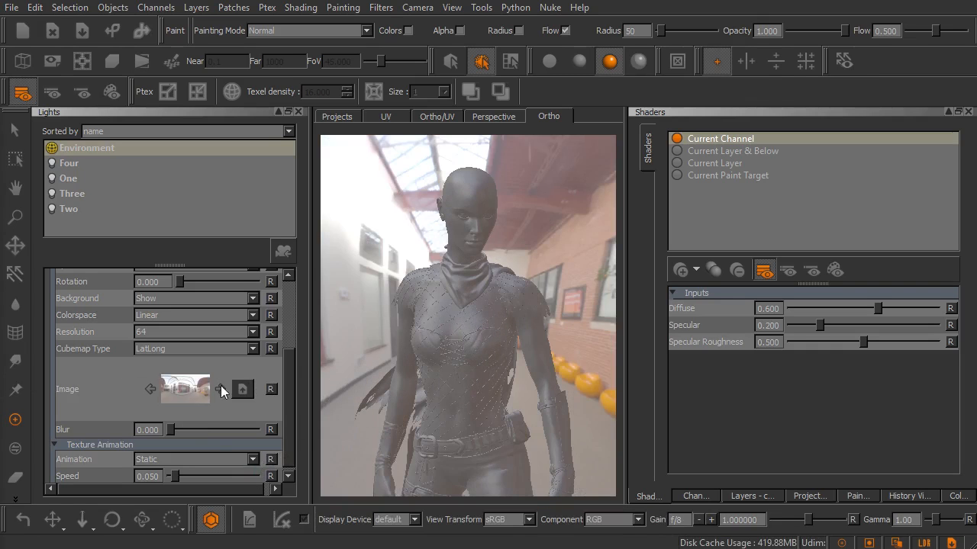
left_click_drag(157, 392, 365, 364)
mouse_move(480, 390)
left_mouse_down("alt")
mouse_move(435, 391)
mouse_move(525, 387)
mouse_move(474, 391)
left_mouse_up("alt")
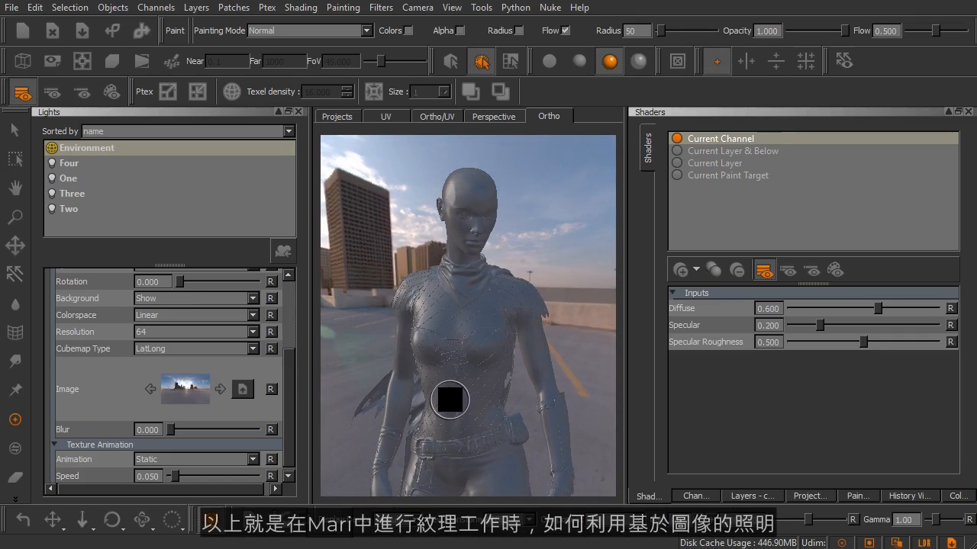